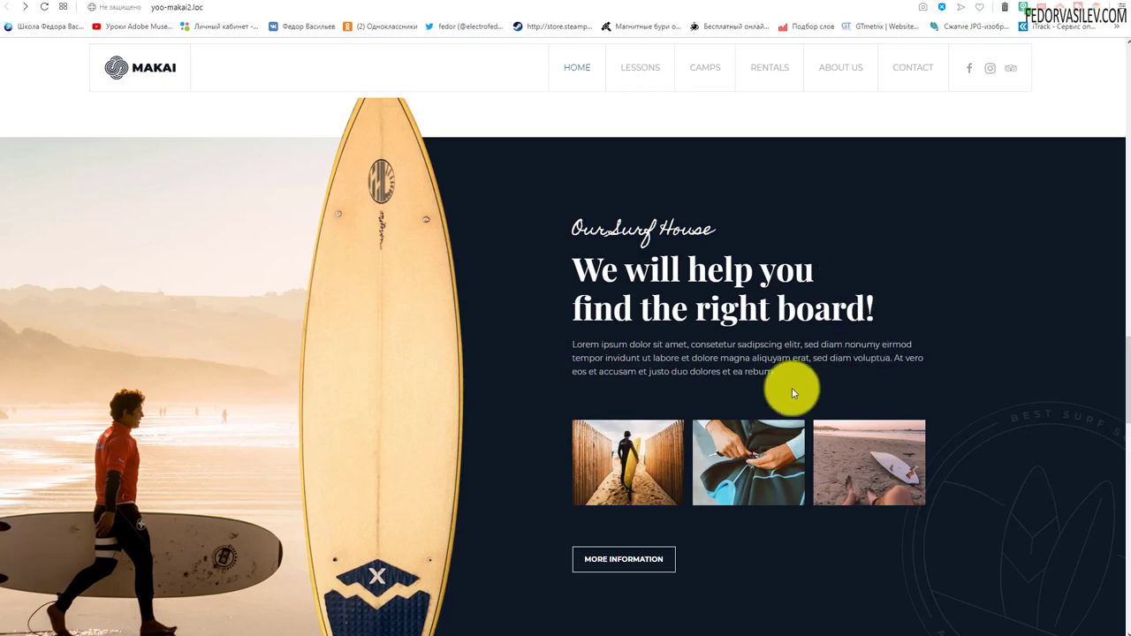
Step: Examine the surfboard section and the neighbouring club house section on the Makai demo home page
{"action": "scroll", "coordinate": [417, 416], "scroll_direction": "up", "scroll_amount": 1}
{"action": "scroll", "coordinate": [158, 300], "scroll_direction": "down", "scroll_amount": 2}
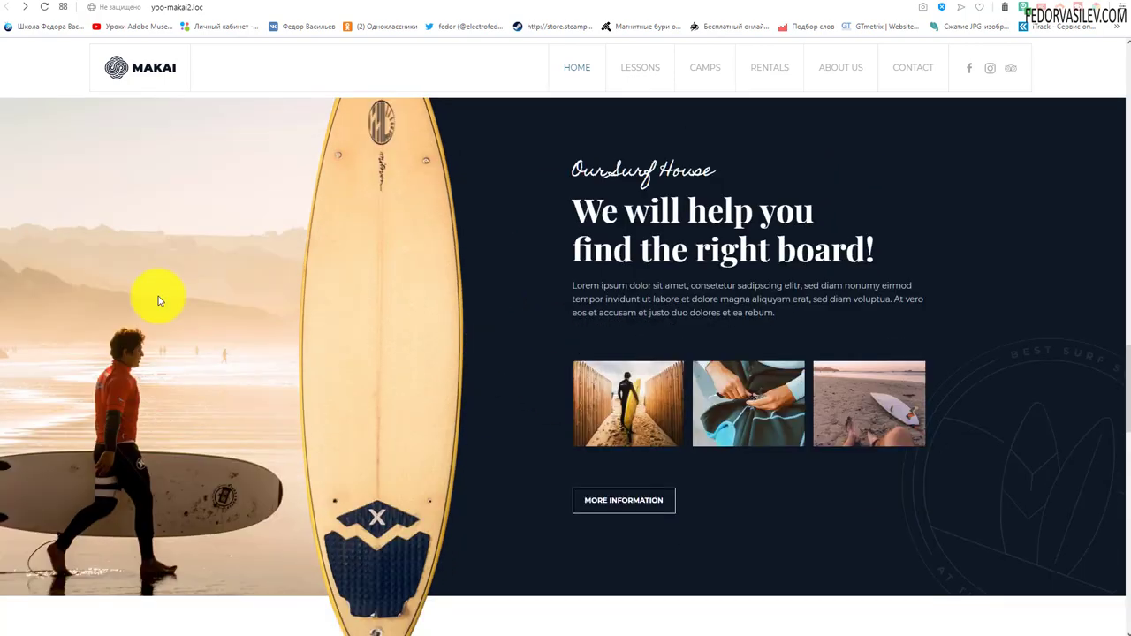
{"action": "scroll", "coordinate": [384, 309], "scroll_direction": "up", "scroll_amount": 4}
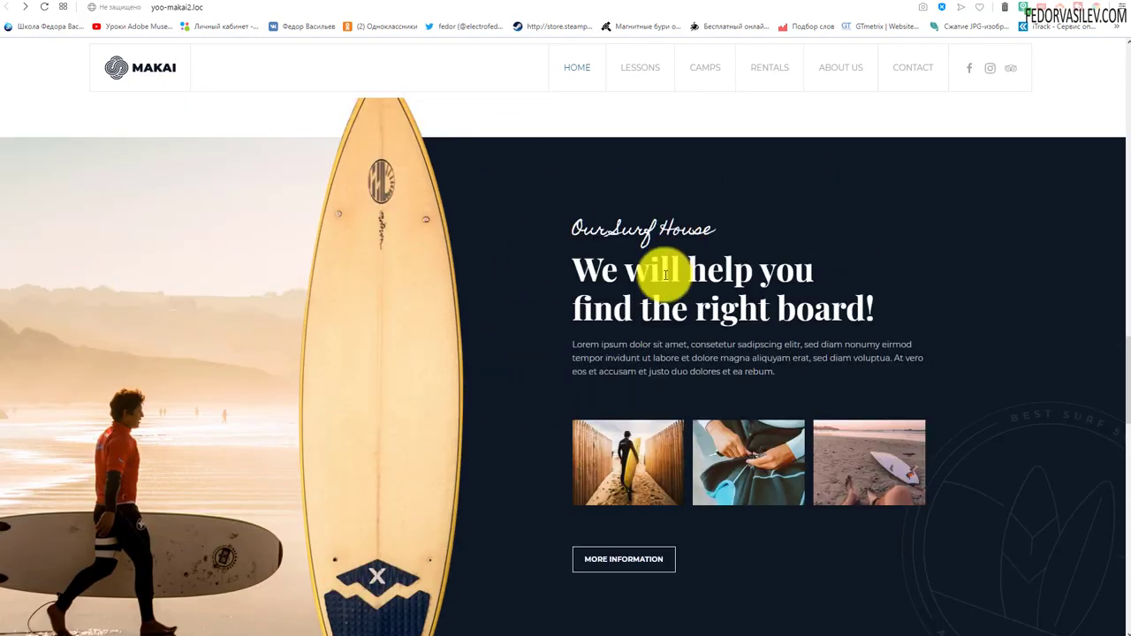
{"action": "scroll", "coordinate": [834, 245], "scroll_direction": "down", "scroll_amount": 4}
{"action": "scroll", "coordinate": [834, 260], "scroll_direction": "up", "scroll_amount": 2}
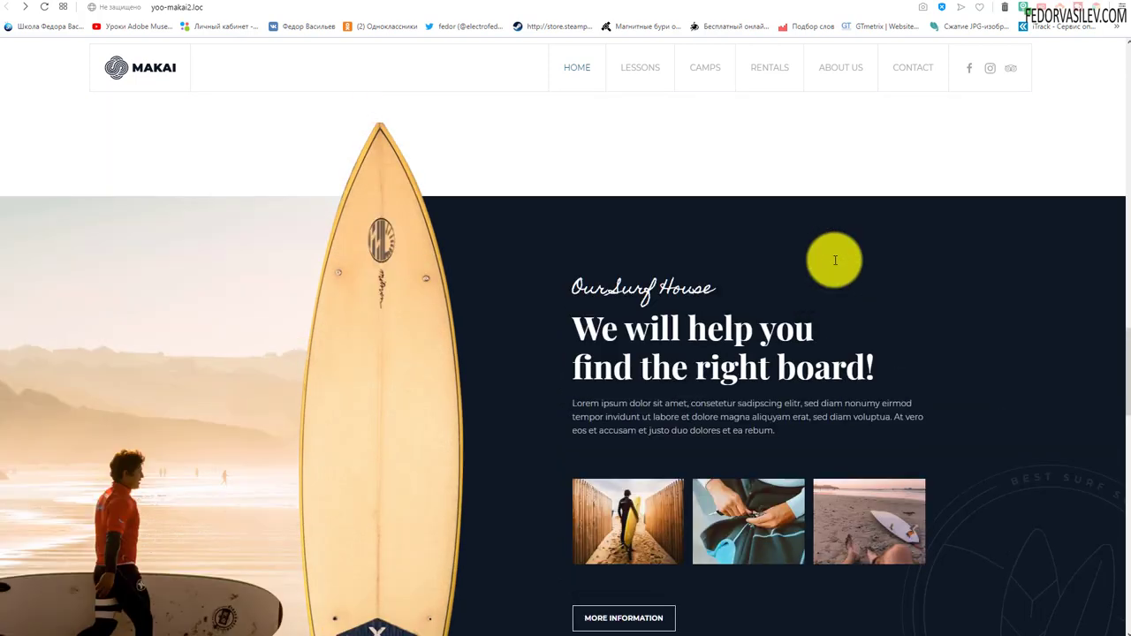
{"action": "scroll", "coordinate": [835, 259], "scroll_direction": "down", "scroll_amount": 2}
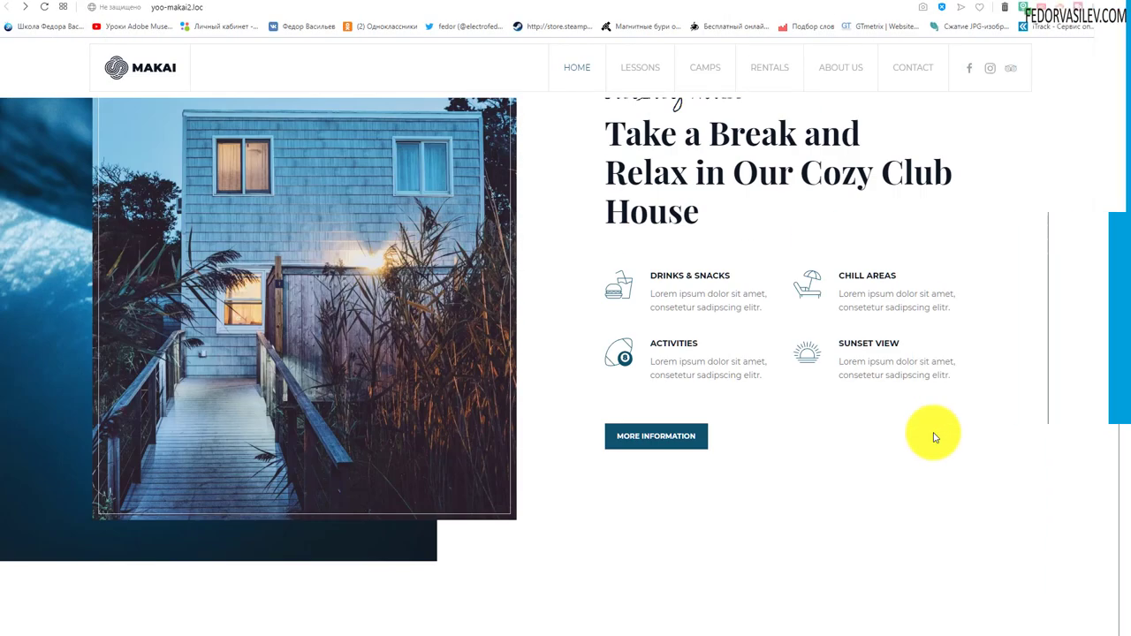
{"action": "scroll", "coordinate": [935, 434], "scroll_direction": "up", "scroll_amount": 2}
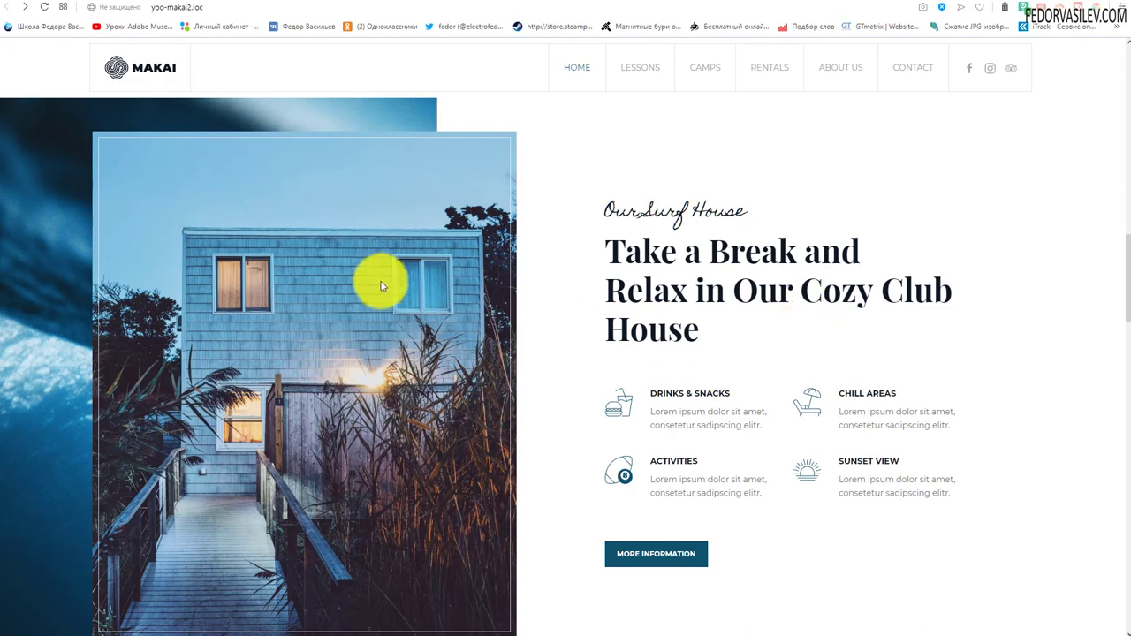
{"action": "scroll", "coordinate": [374, 212], "scroll_direction": "down", "scroll_amount": 8}
{"action": "scroll", "coordinate": [408, 313], "scroll_direction": "down", "scroll_amount": 1}
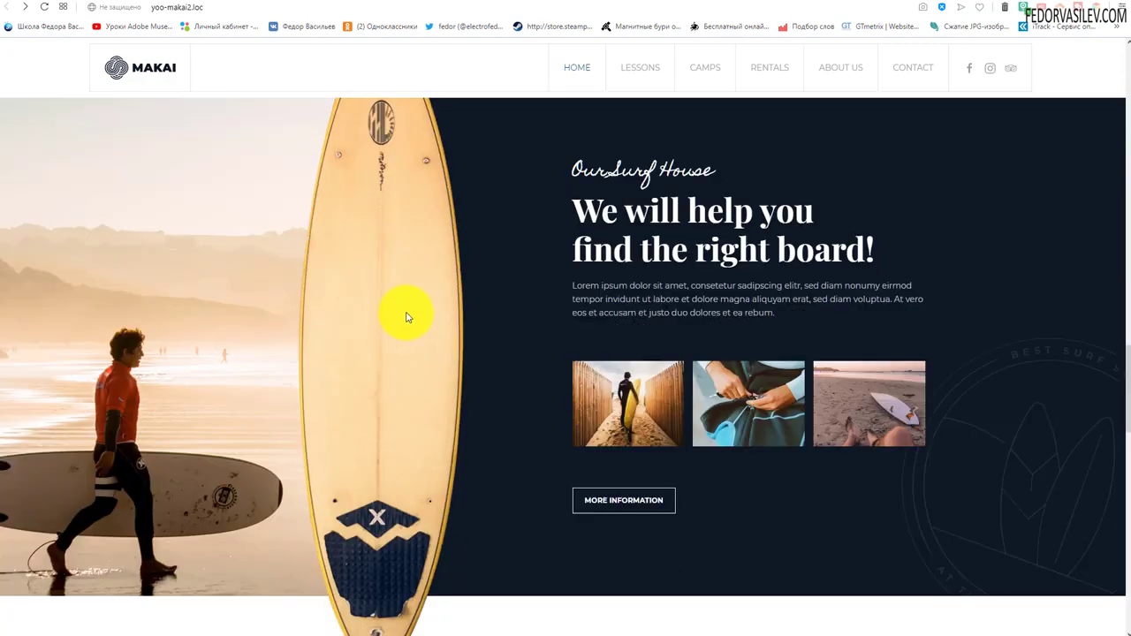
{"action": "scroll", "coordinate": [154, 327], "scroll_direction": "up", "scroll_amount": 2}
{"action": "scroll", "coordinate": [207, 245], "scroll_direction": "down", "scroll_amount": 2}
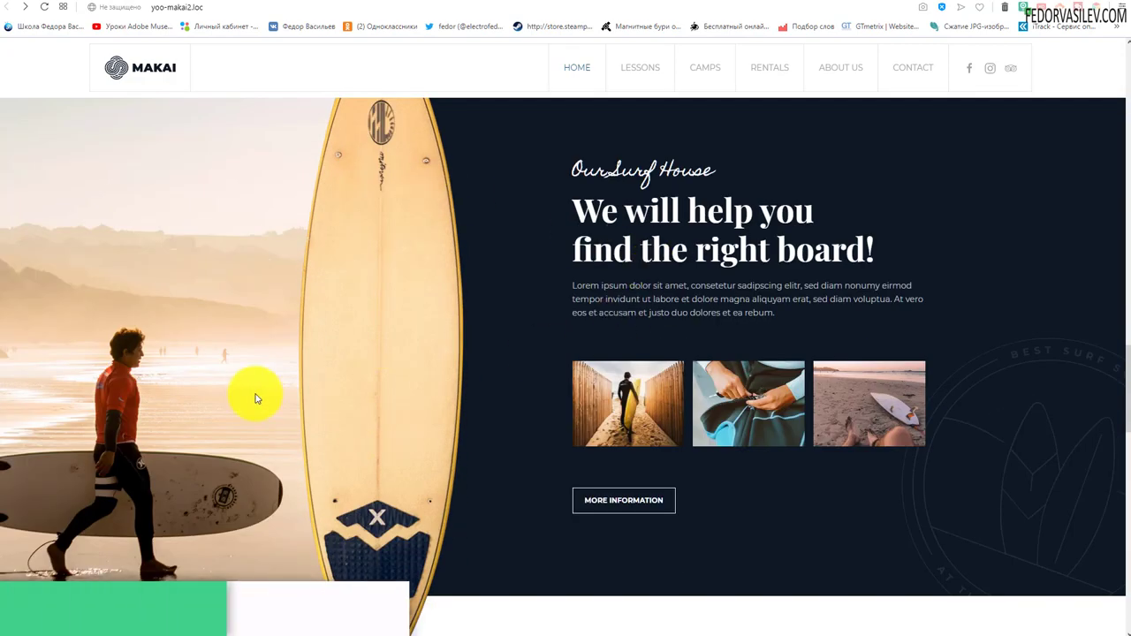
{"action": "scroll", "coordinate": [256, 397], "scroll_direction": "up", "scroll_amount": 2}
{"action": "scroll", "coordinate": [256, 397], "scroll_direction": "down", "scroll_amount": 2}
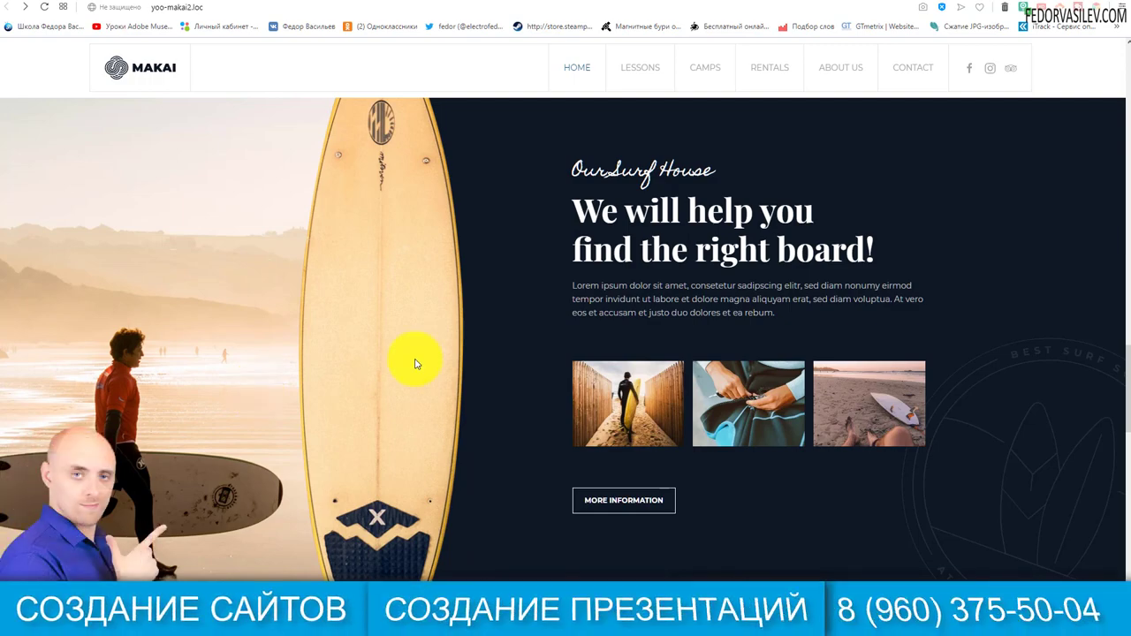
{"action": "scroll", "coordinate": [357, 373], "scroll_direction": "up", "scroll_amount": 1}
{"action": "scroll", "coordinate": [371, 416], "scroll_direction": "down", "scroll_amount": 1}
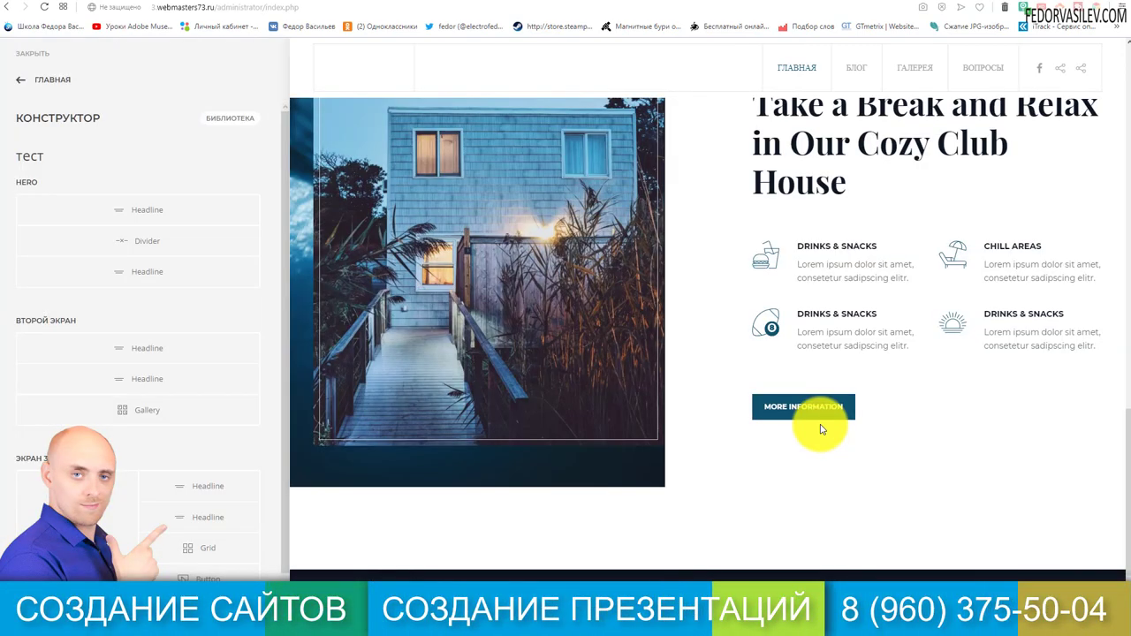
Step: Add a new section to the page layout below the "Экран 3" section
{"action": "scroll", "coordinate": [478, 327], "scroll_direction": "down", "scroll_amount": 3}
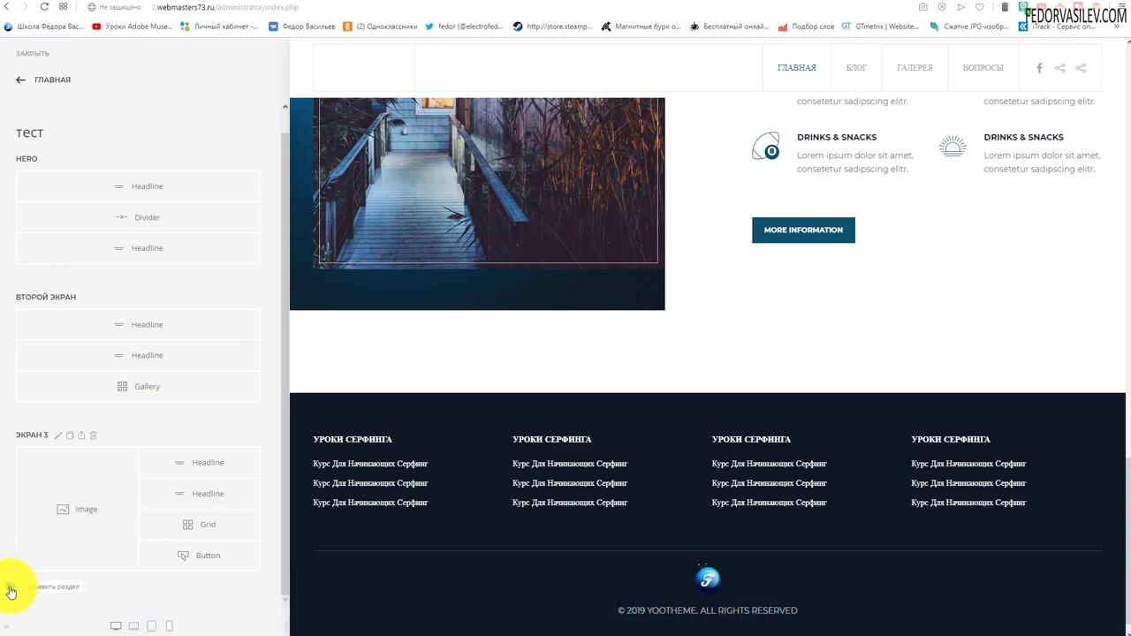
{"action": "left_click", "coordinate": [9, 587]}
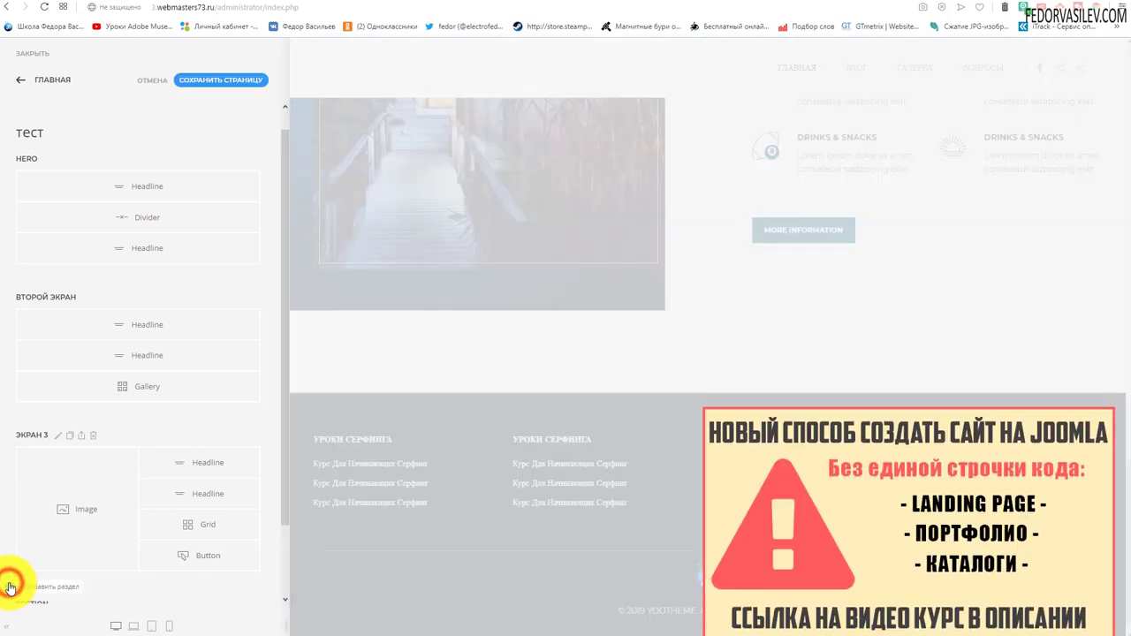
{"action": "scroll", "coordinate": [123, 533], "scroll_direction": "down", "scroll_amount": 1}
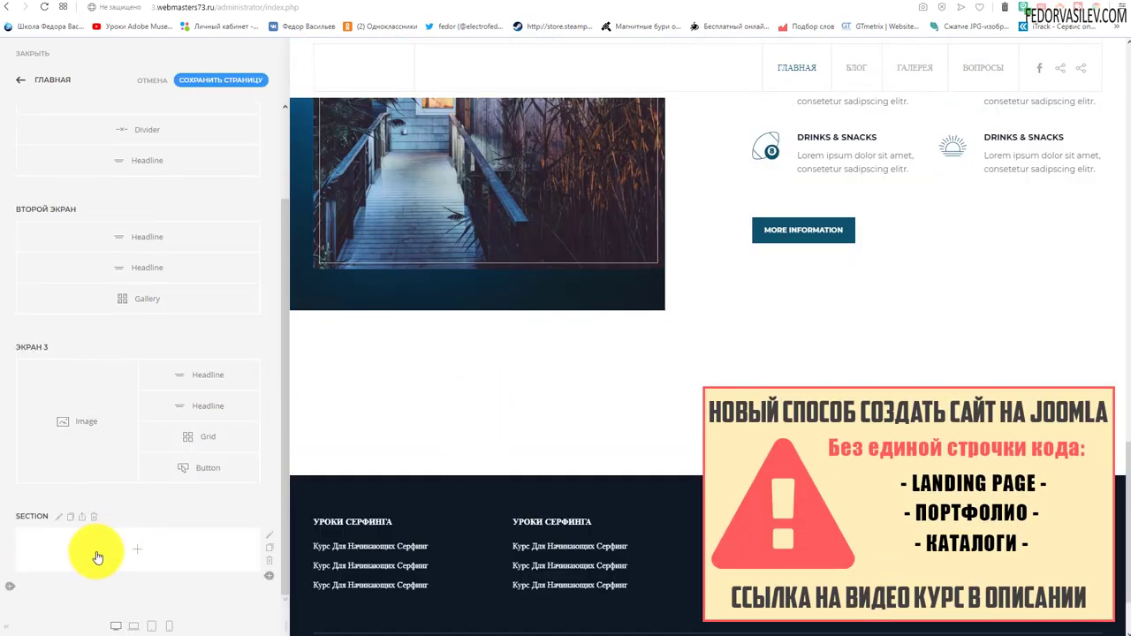
Step: Name the new empty section "4 экран" and save the page
{"action": "left_click", "coordinate": [59, 518]}
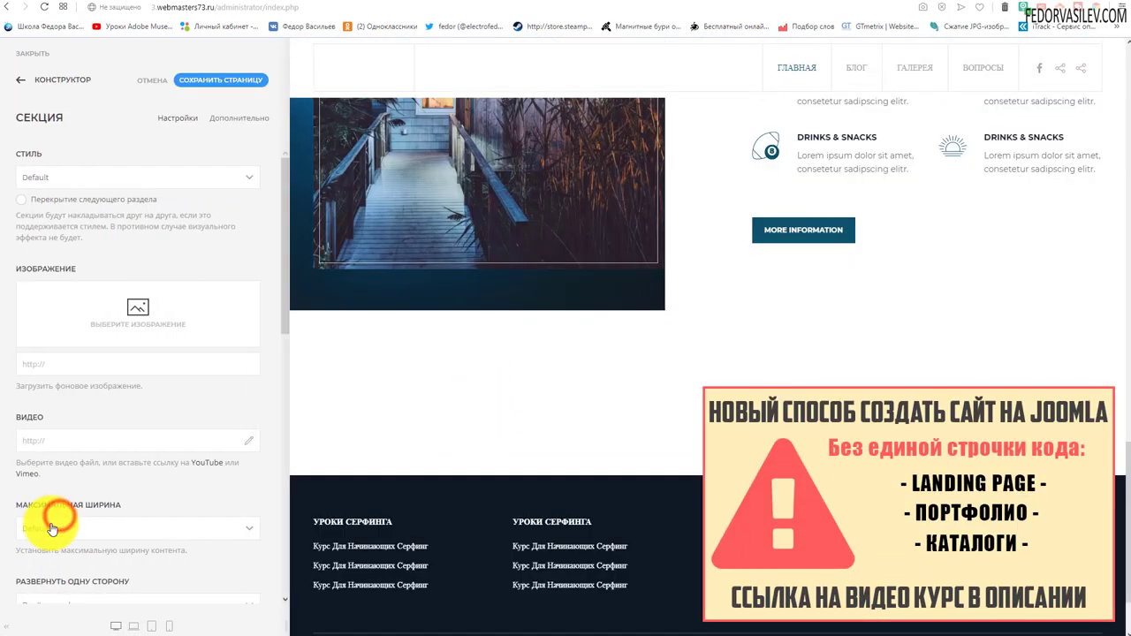
{"action": "left_click", "coordinate": [227, 121]}
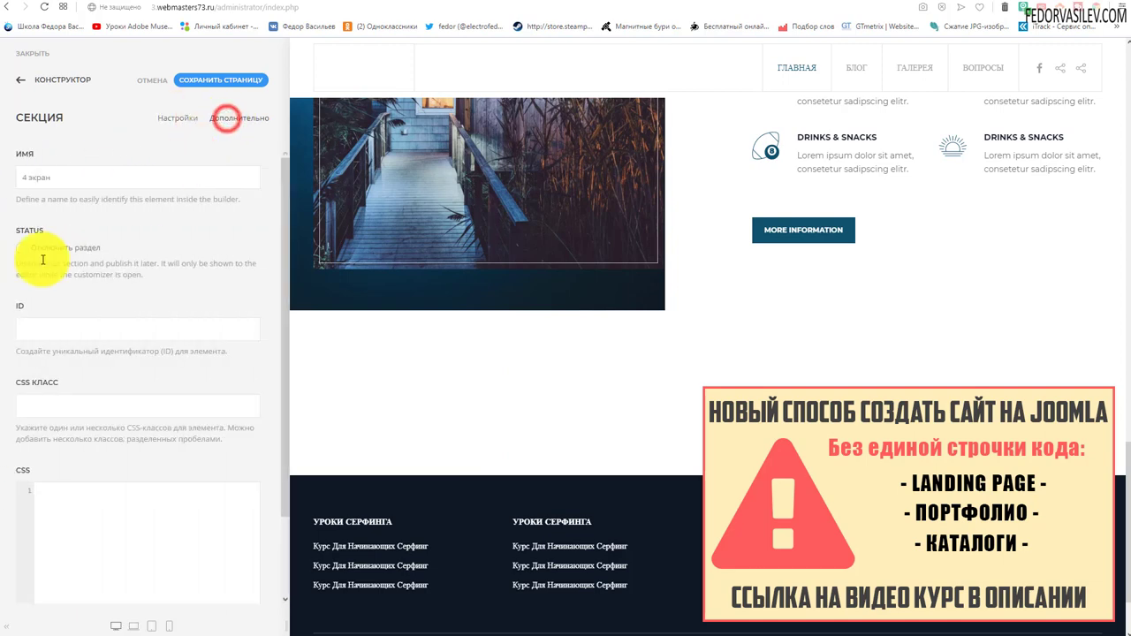
{"action": "left_click", "coordinate": [59, 179]}
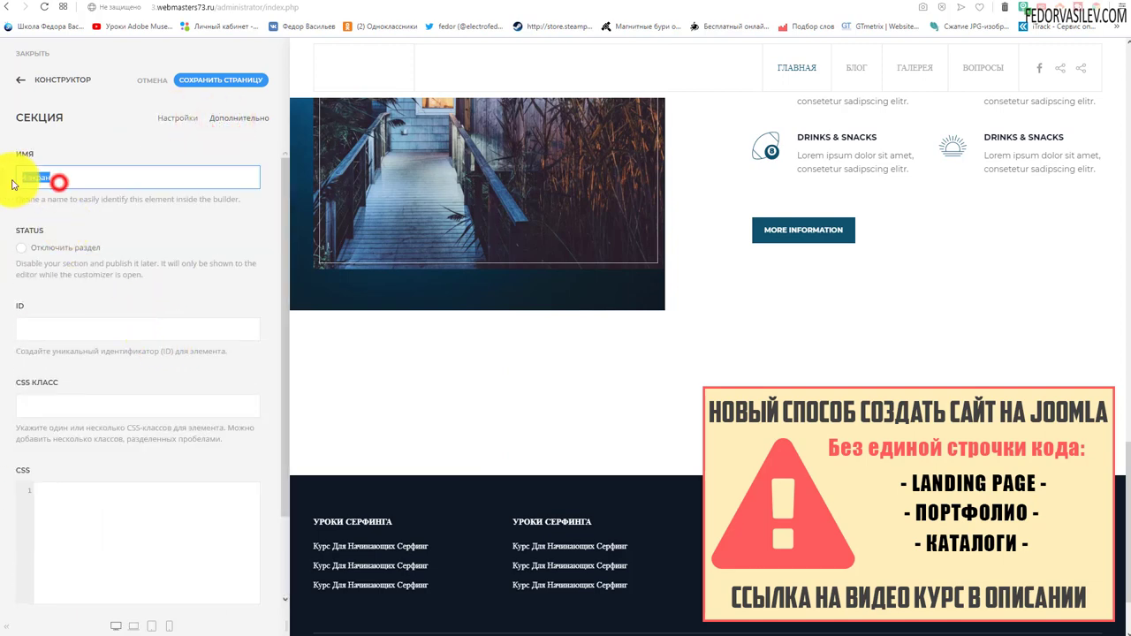
{"action": "left_click", "coordinate": [232, 80]}
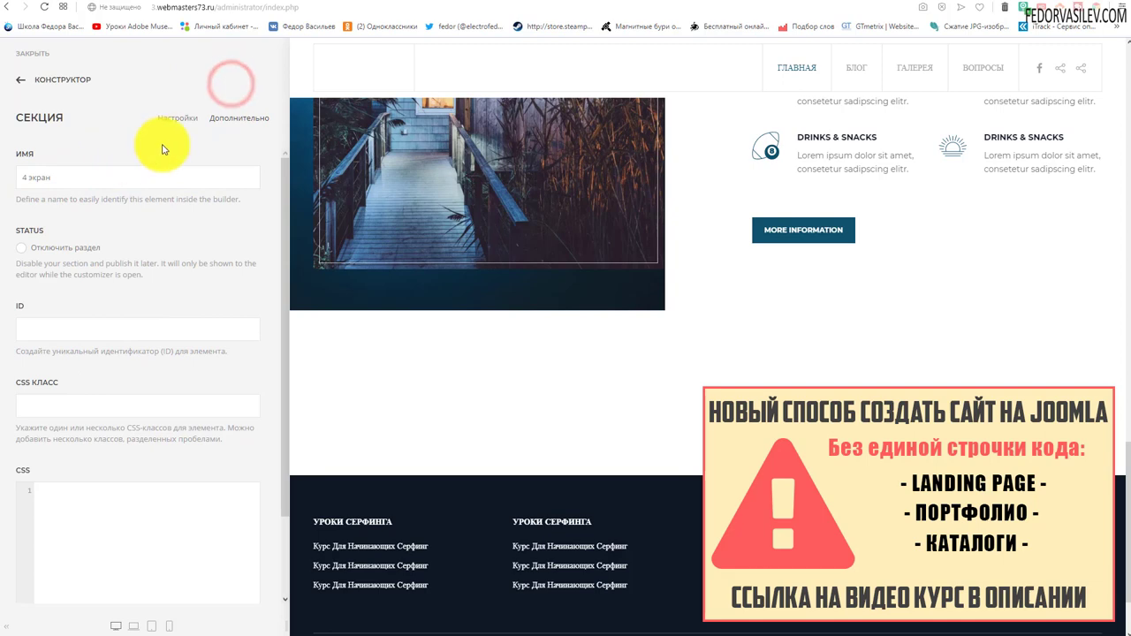
{"action": "left_click", "coordinate": [19, 79]}
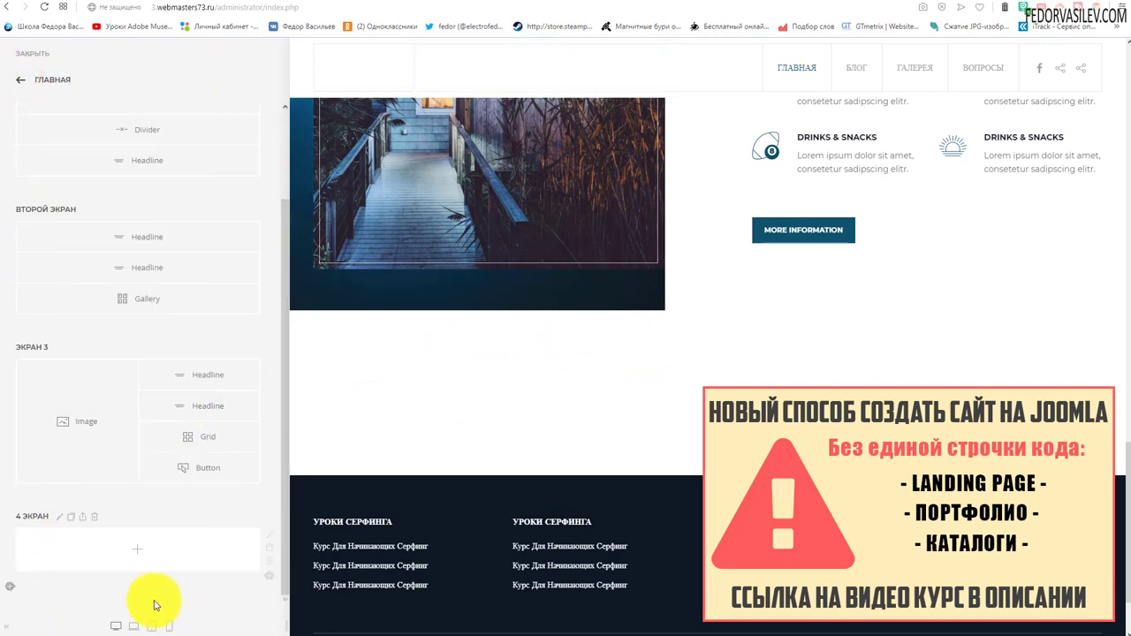
Step: Set the maximum width of the "4 экран" section to None
{"action": "left_click", "coordinate": [58, 518]}
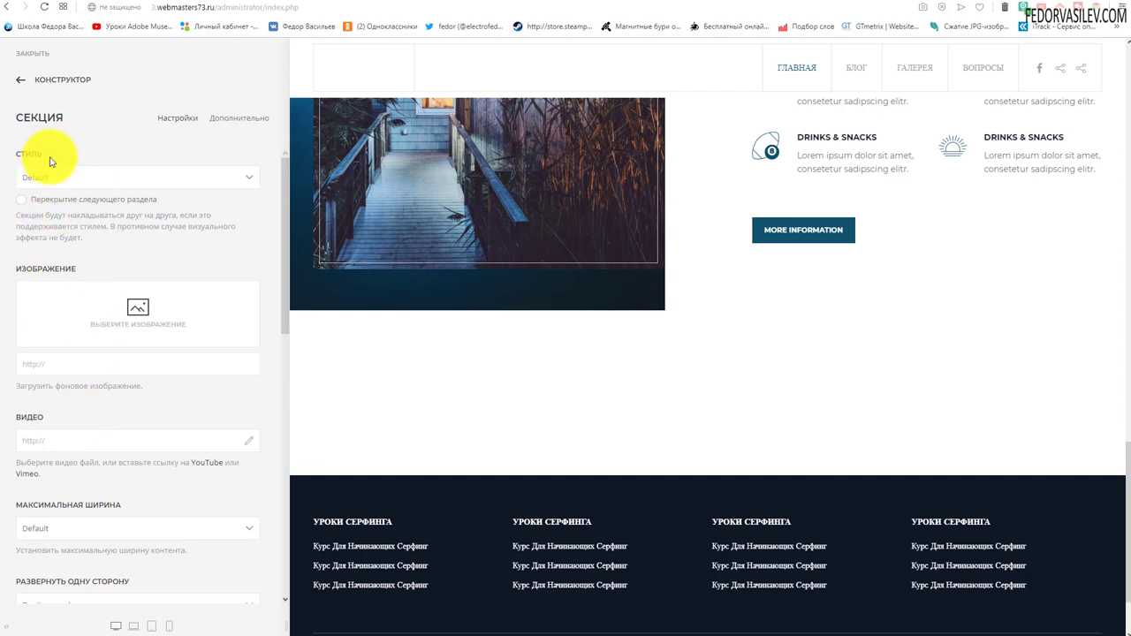
{"action": "scroll", "coordinate": [101, 182], "scroll_direction": "down", "scroll_amount": 2}
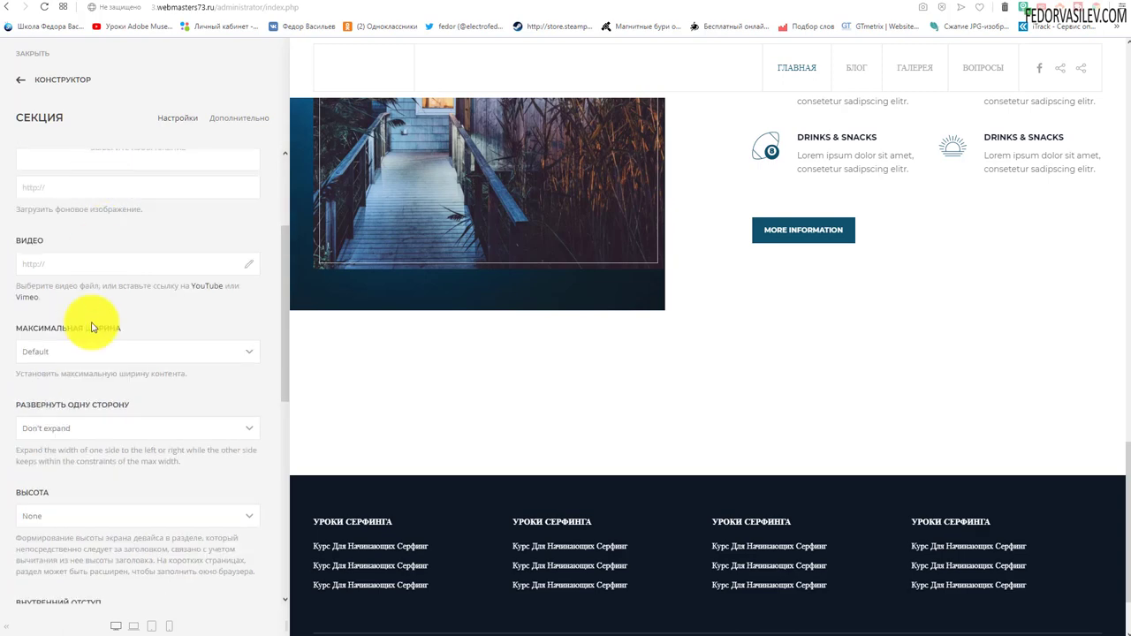
{"action": "left_click", "coordinate": [74, 352]}
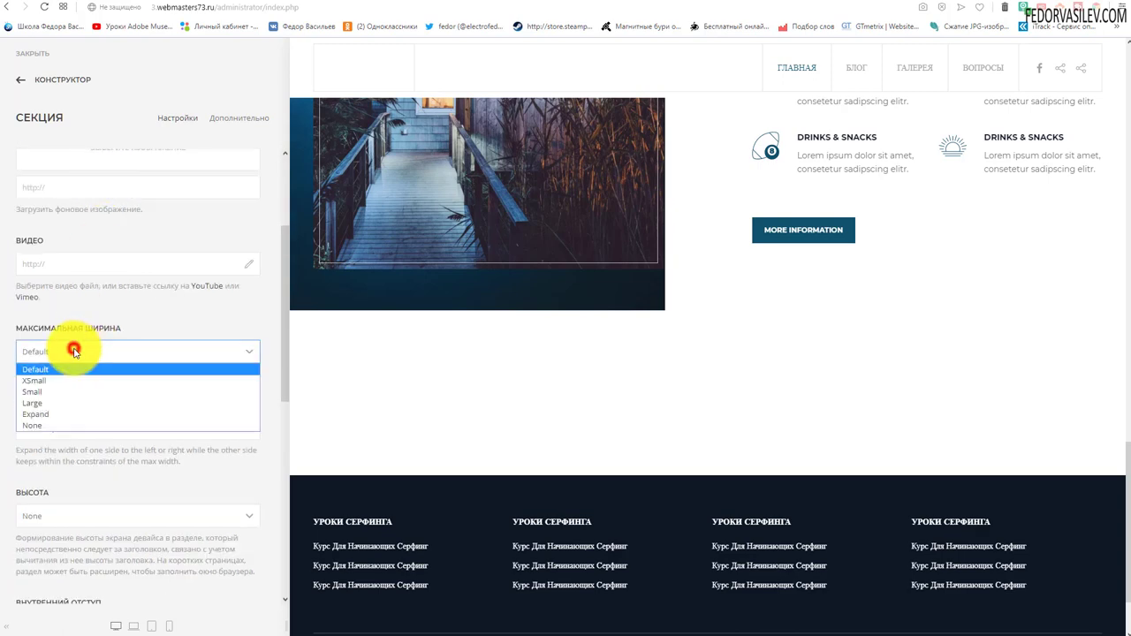
{"action": "left_click", "coordinate": [38, 427]}
Step: Set the inner padding of the "4 экран" section to Large and save the page
{"action": "scroll", "coordinate": [27, 273], "scroll_direction": "down", "scroll_amount": 2}
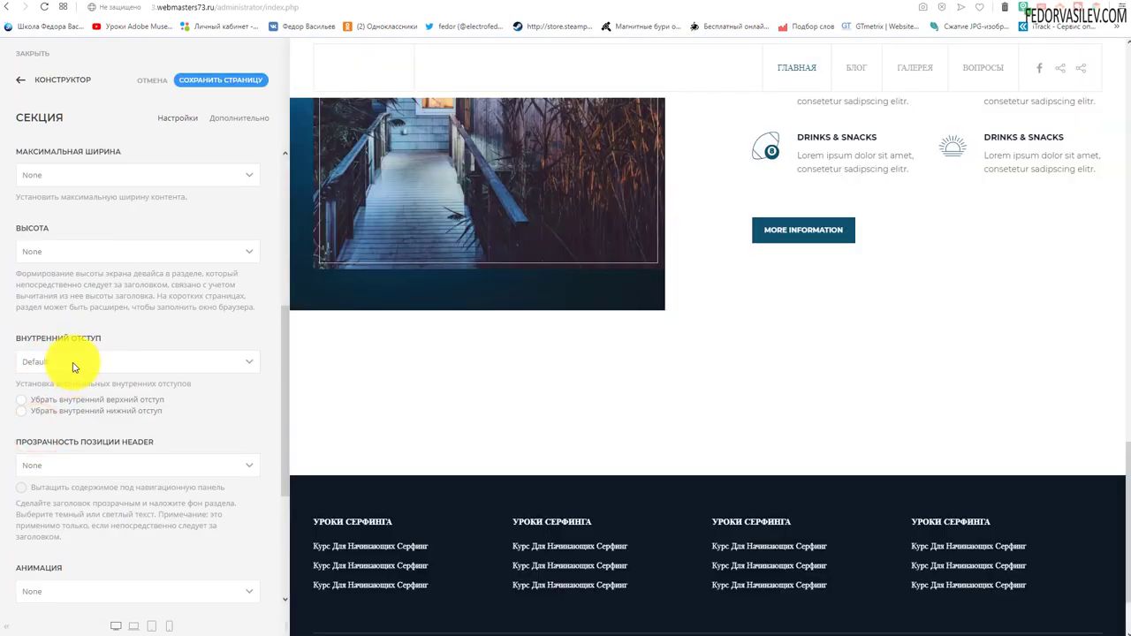
{"action": "left_click", "coordinate": [72, 362]}
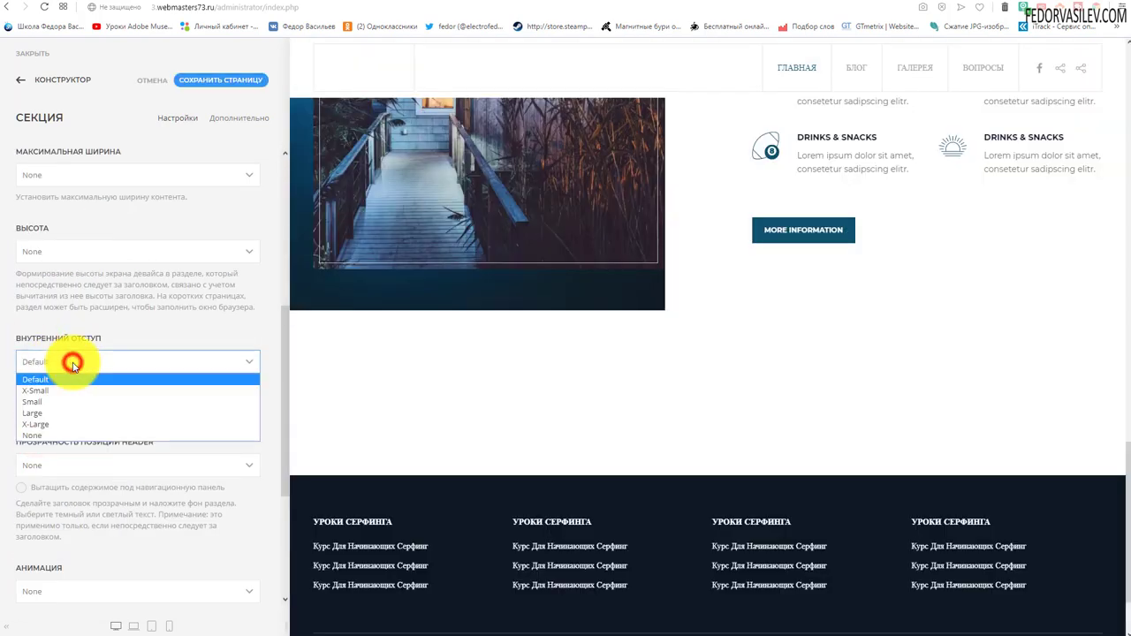
{"action": "left_click", "coordinate": [43, 414]}
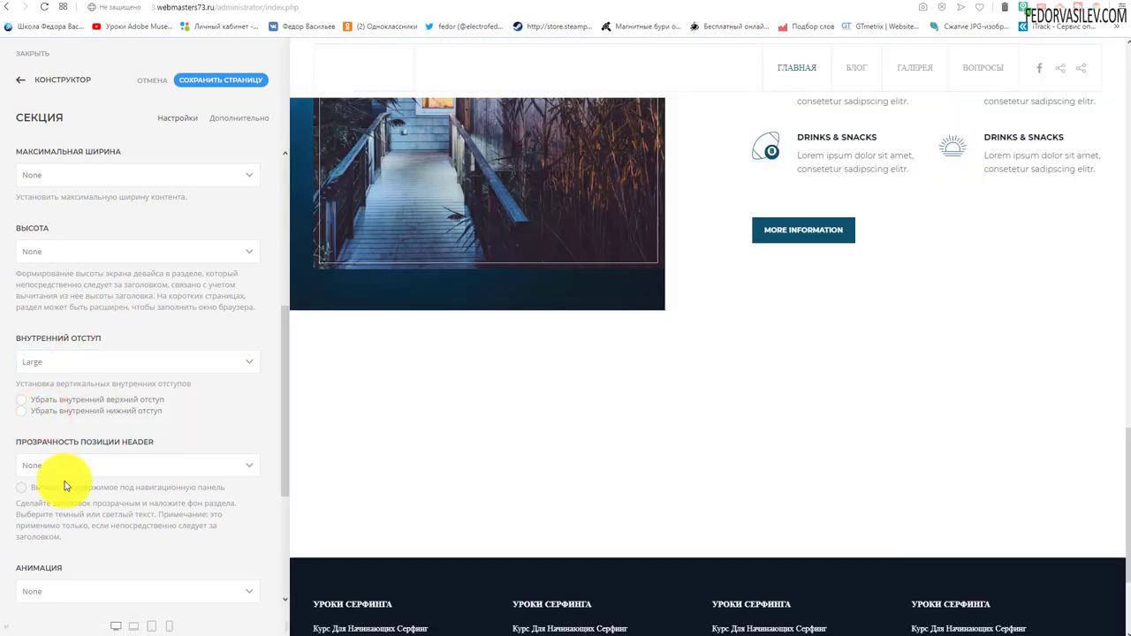
{"action": "scroll", "coordinate": [62, 480], "scroll_direction": "down", "scroll_amount": 2}
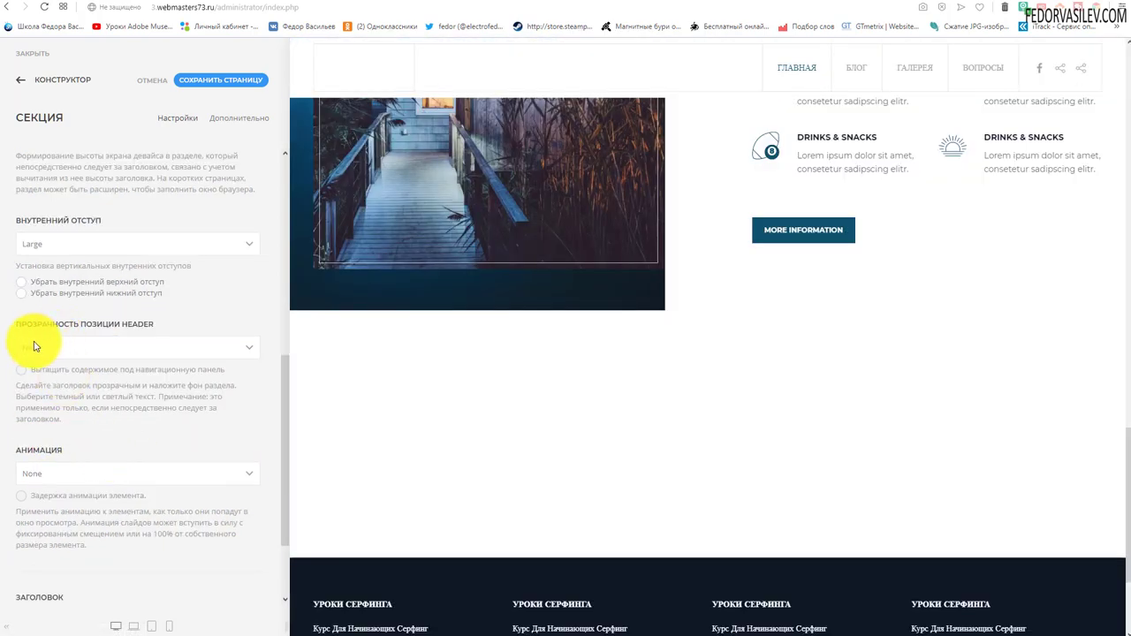
{"action": "scroll", "coordinate": [71, 442], "scroll_direction": "down", "scroll_amount": 1}
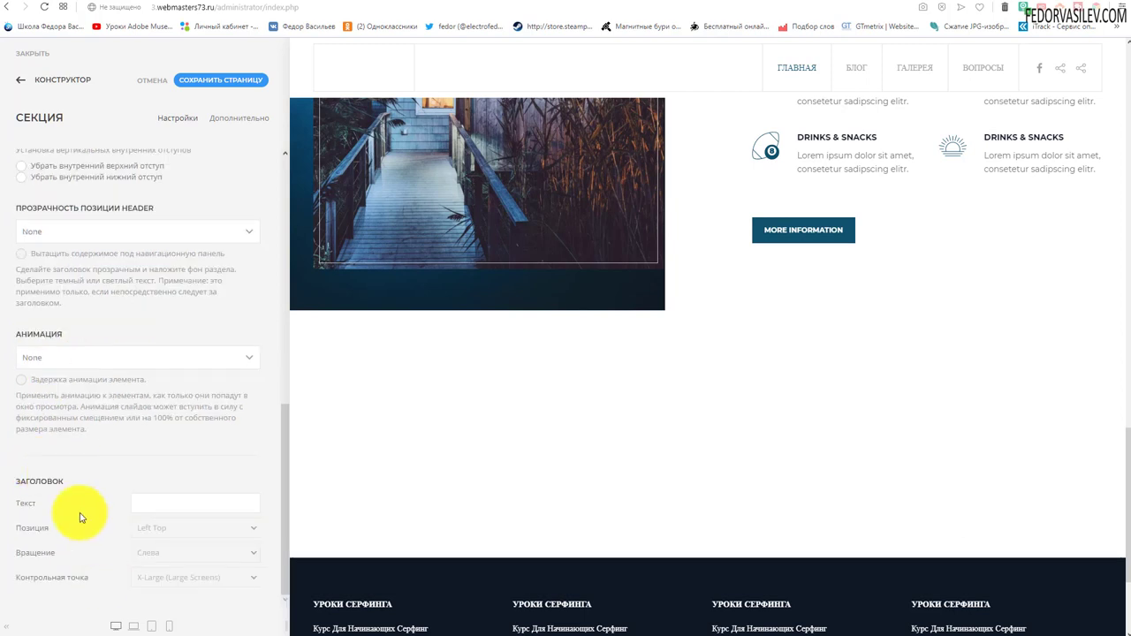
{"action": "left_click", "coordinate": [195, 81]}
{"action": "left_click", "coordinate": [20, 79]}
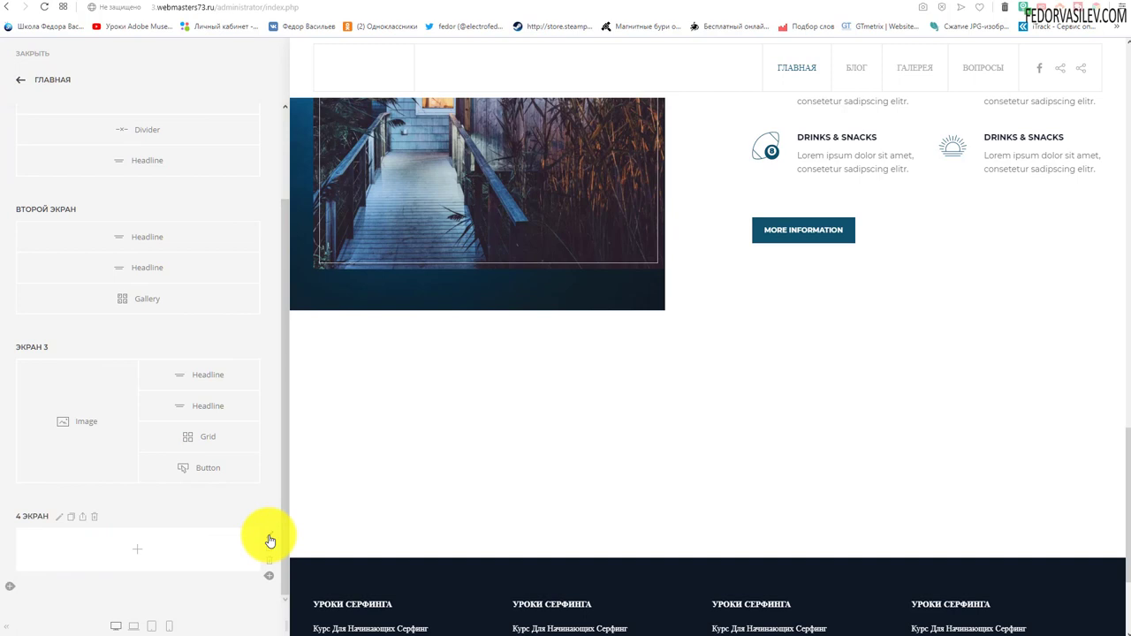
Step: Give the row in the "4 экран" section the Thirds 1-2 layout and set its grid gap to None
{"action": "left_click", "coordinate": [269, 538]}
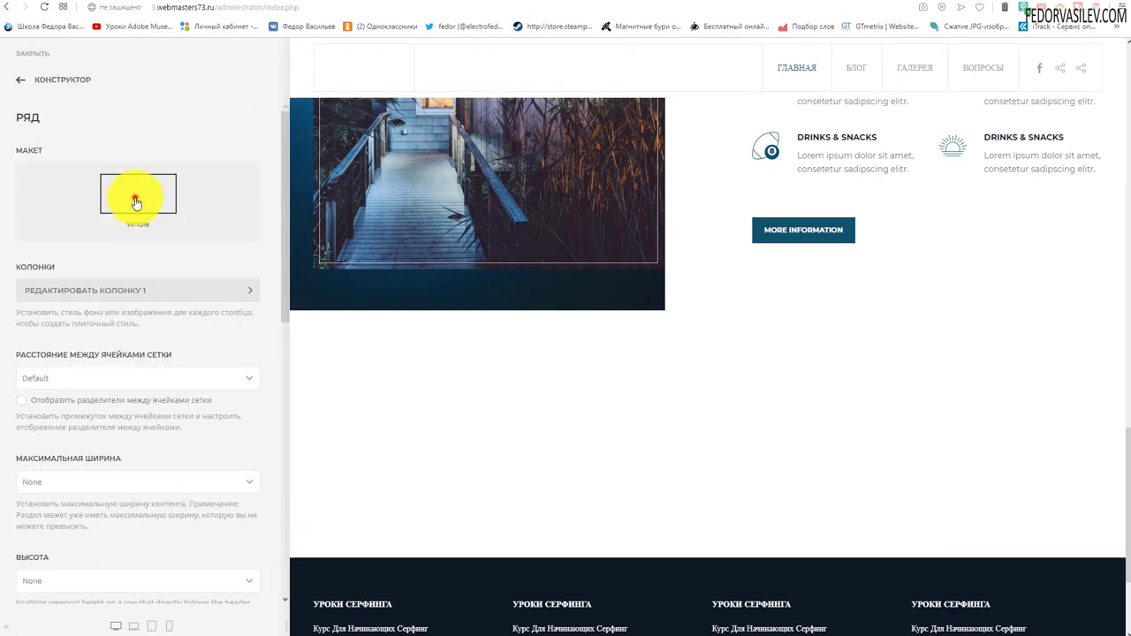
{"action": "left_click", "coordinate": [137, 201]}
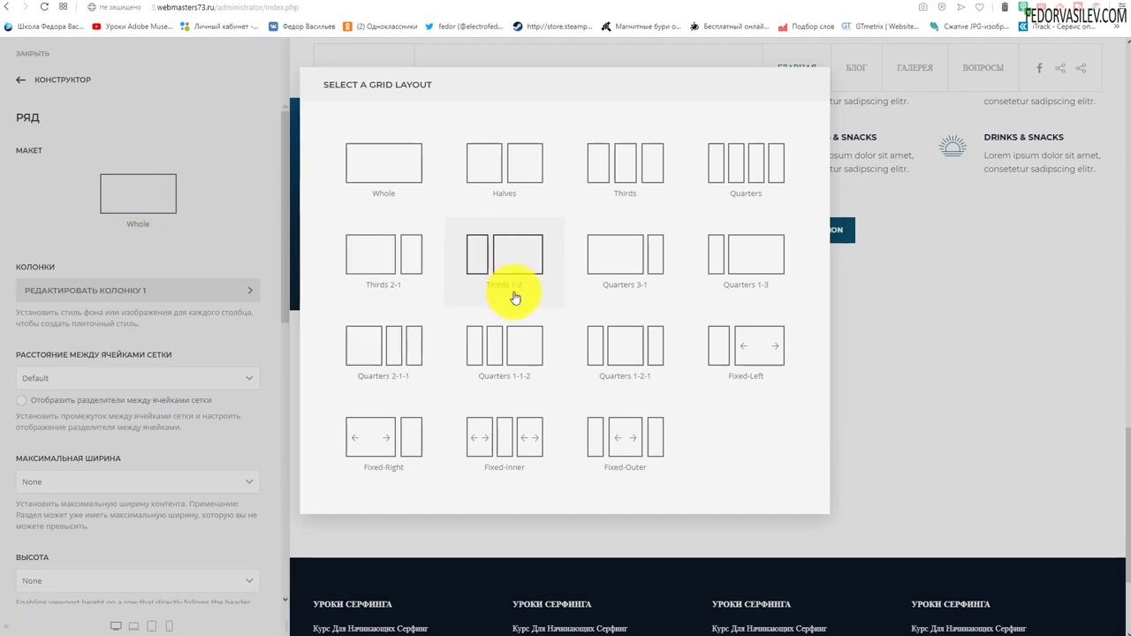
{"action": "left_click", "coordinate": [501, 263]}
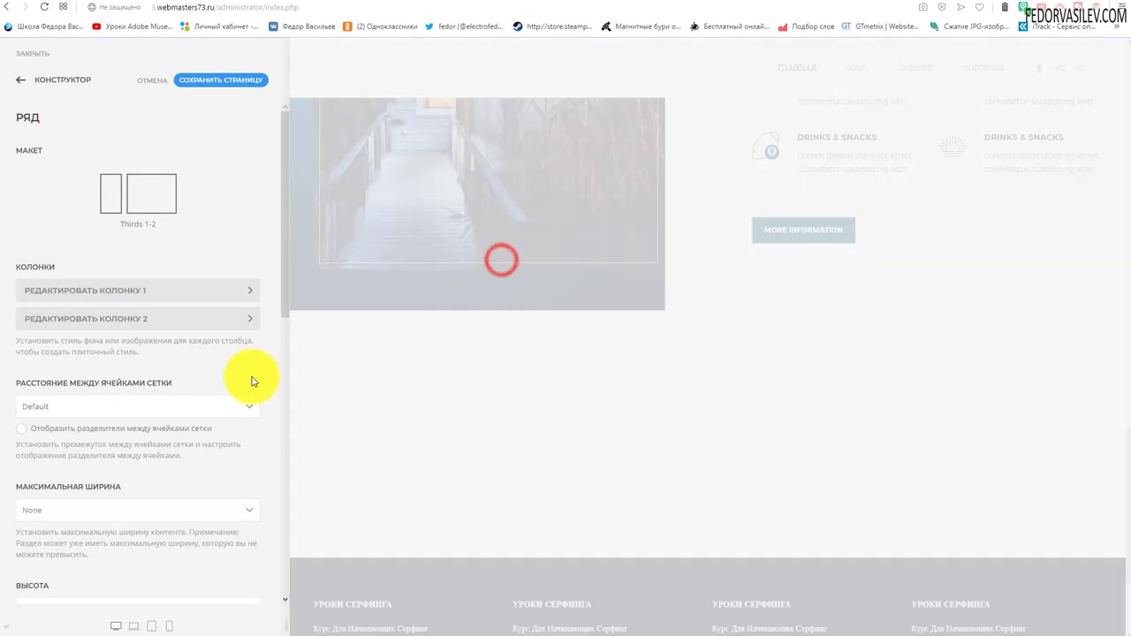
{"action": "scroll", "coordinate": [158, 282], "scroll_direction": "down", "scroll_amount": 1}
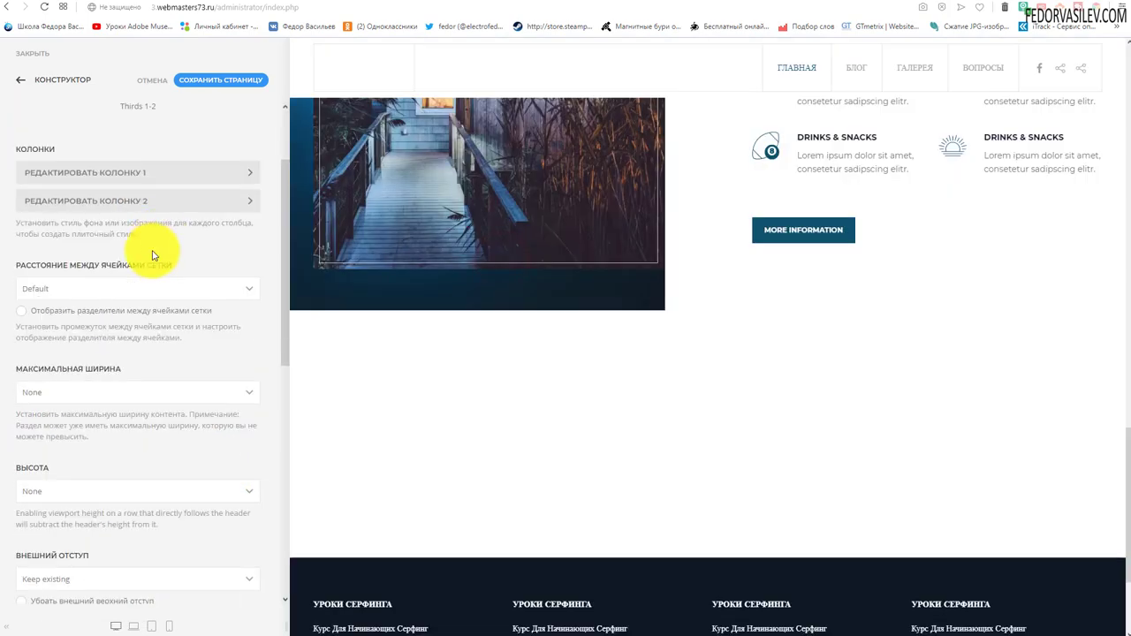
{"action": "left_click", "coordinate": [71, 288]}
{"action": "left_click", "coordinate": [40, 340]}
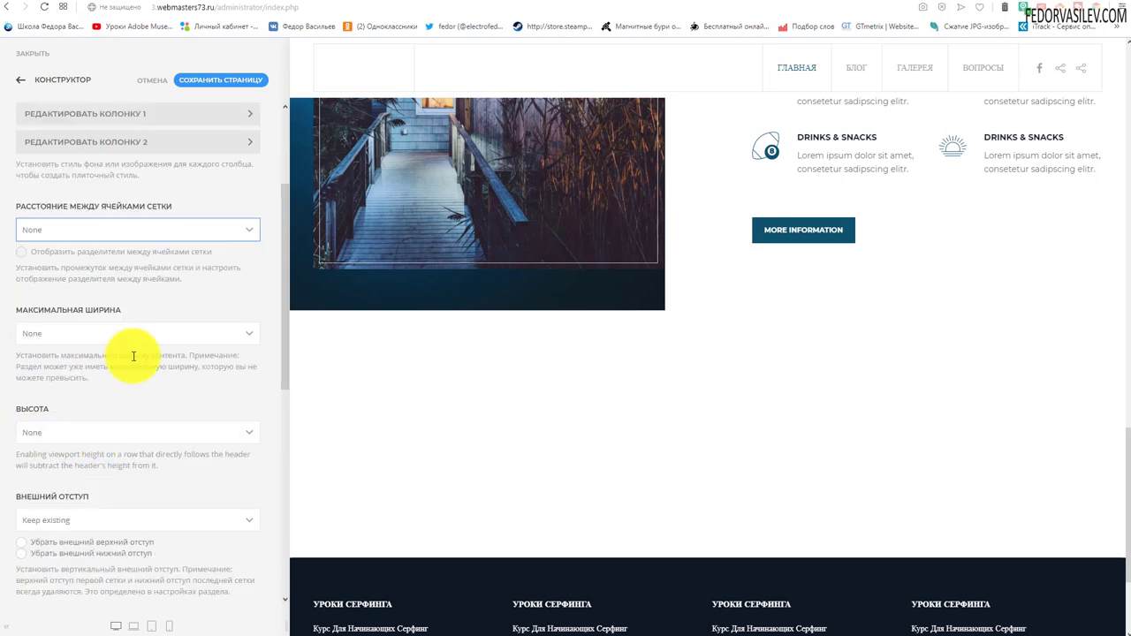
Step: Set the row's stacking breakpoint to Large (Desktop)
{"action": "scroll", "coordinate": [136, 333], "scroll_direction": "down", "scroll_amount": 2}
{"action": "scroll", "coordinate": [136, 333], "scroll_direction": "down", "scroll_amount": 3}
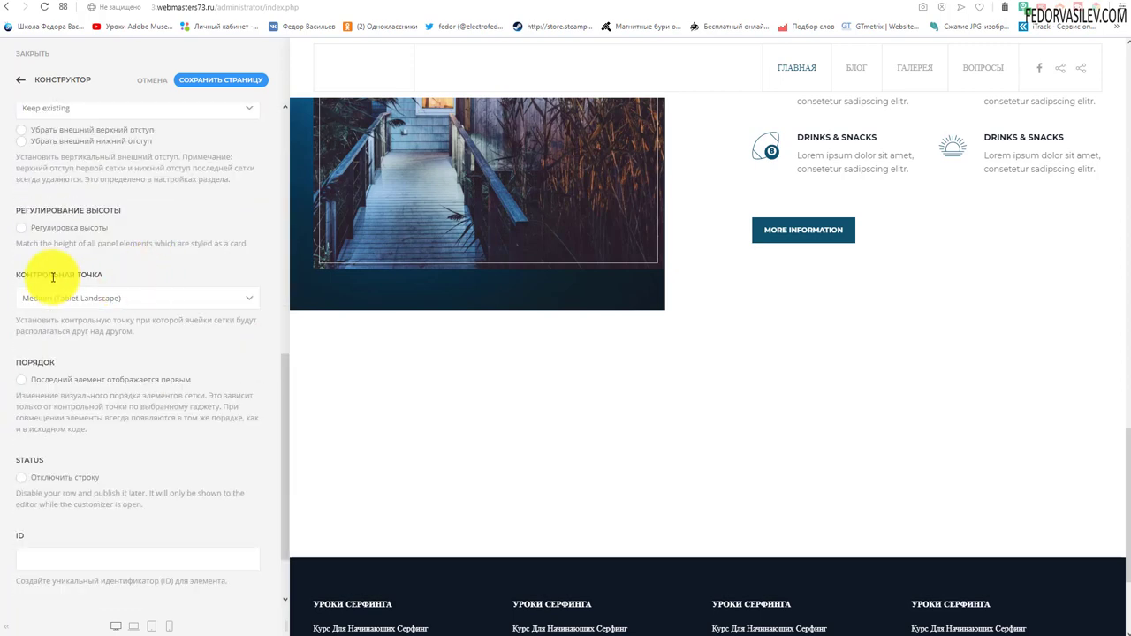
{"action": "left_click", "coordinate": [74, 304]}
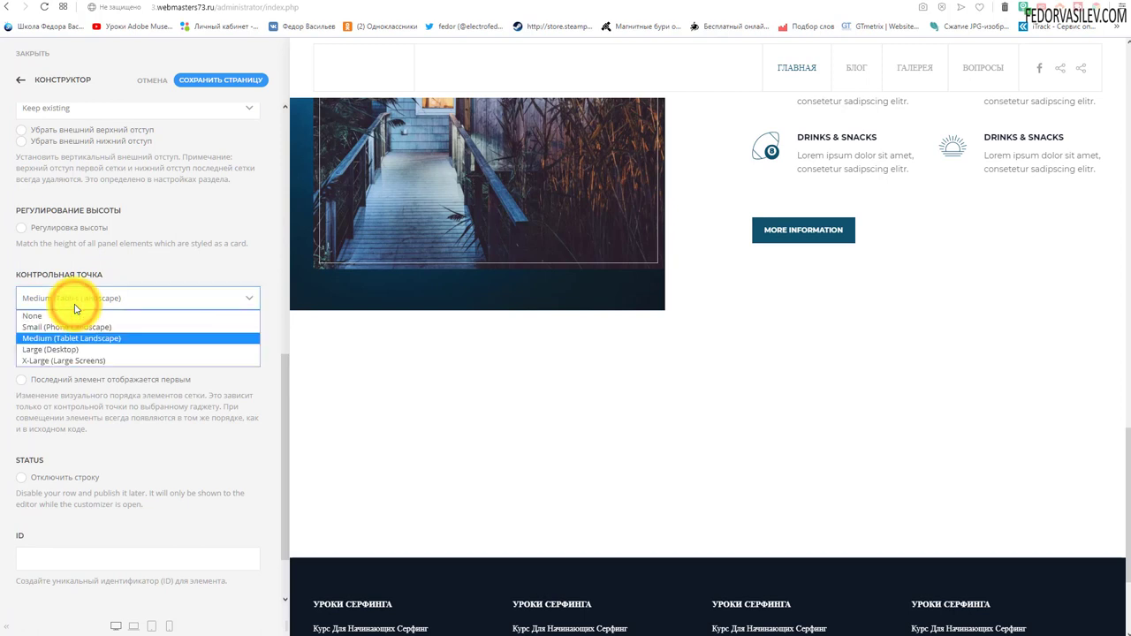
{"action": "left_click", "coordinate": [42, 349]}
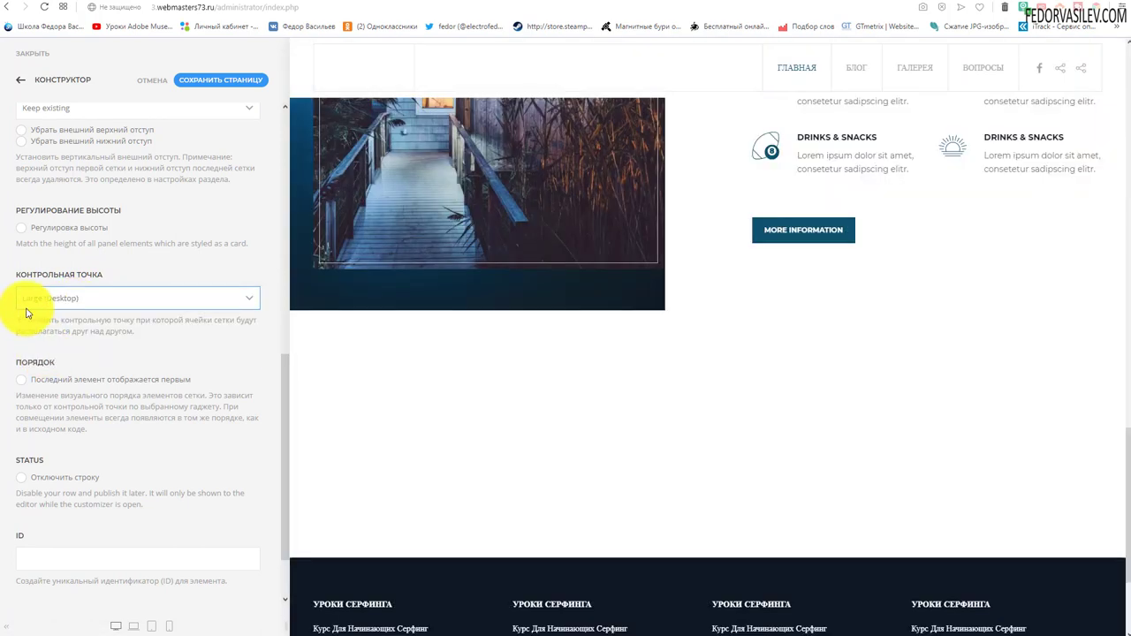
{"action": "scroll", "coordinate": [171, 353], "scroll_direction": "down", "scroll_amount": 2}
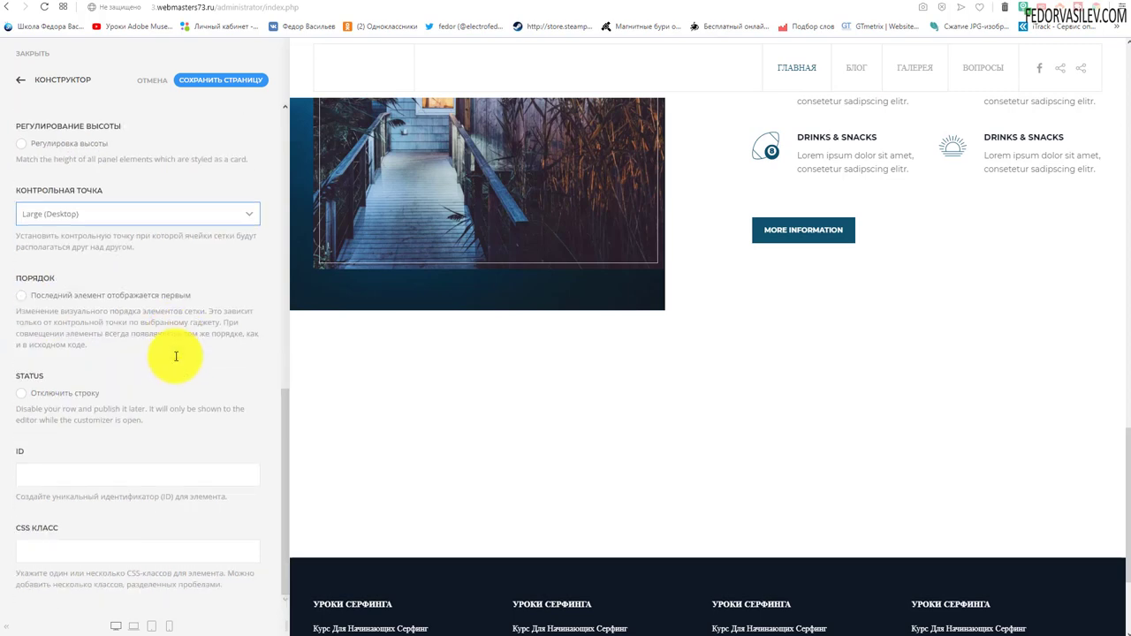
Step: Save the page and set the style of the row's first column to Default
{"action": "left_click", "coordinate": [207, 80]}
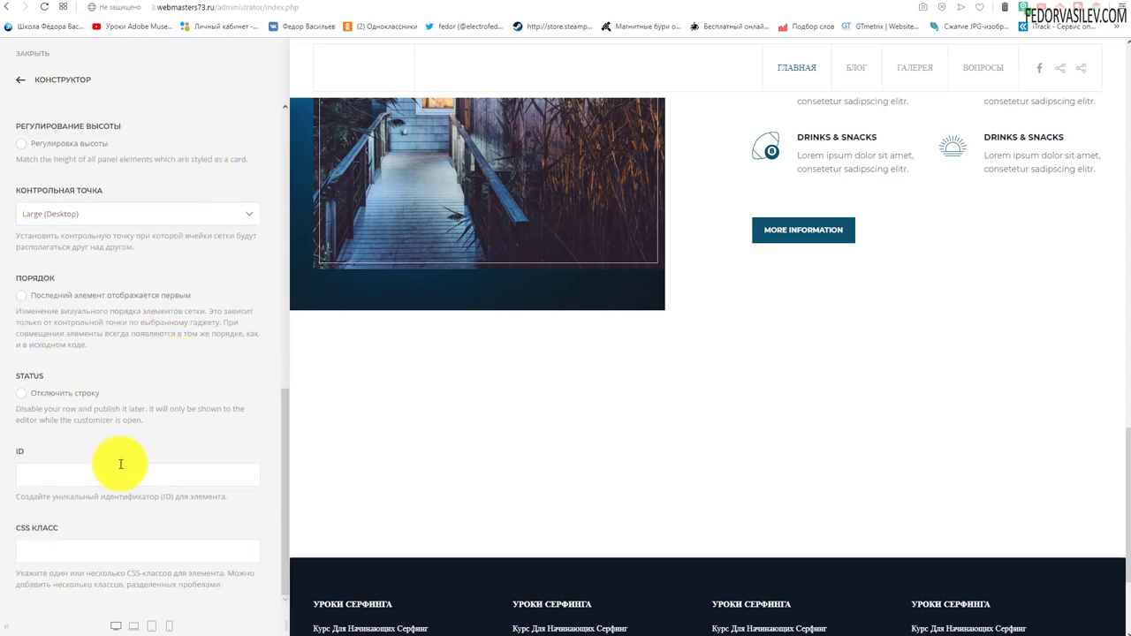
{"action": "scroll", "coordinate": [120, 464], "scroll_direction": "up", "scroll_amount": 8}
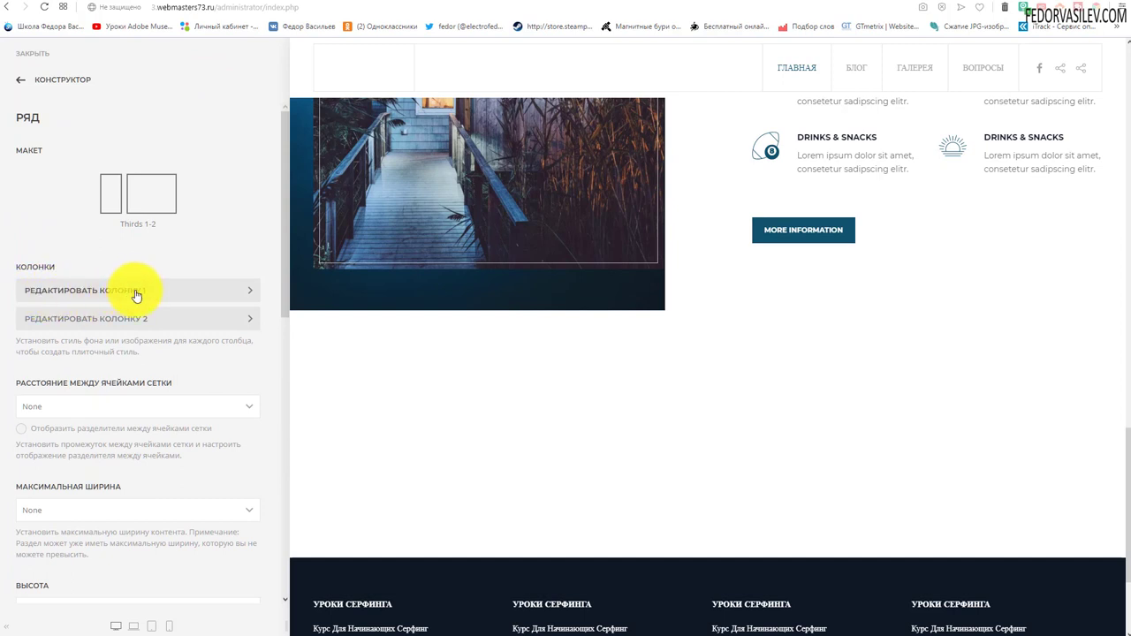
{"action": "left_click", "coordinate": [137, 291]}
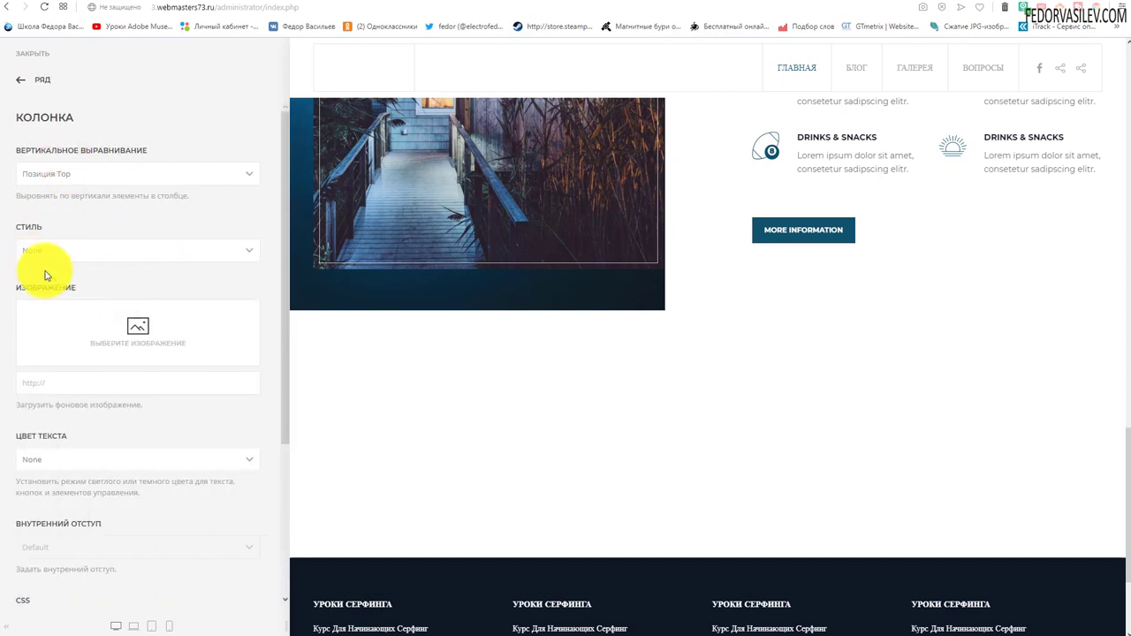
{"action": "left_click", "coordinate": [48, 252]}
{"action": "left_click", "coordinate": [44, 270]}
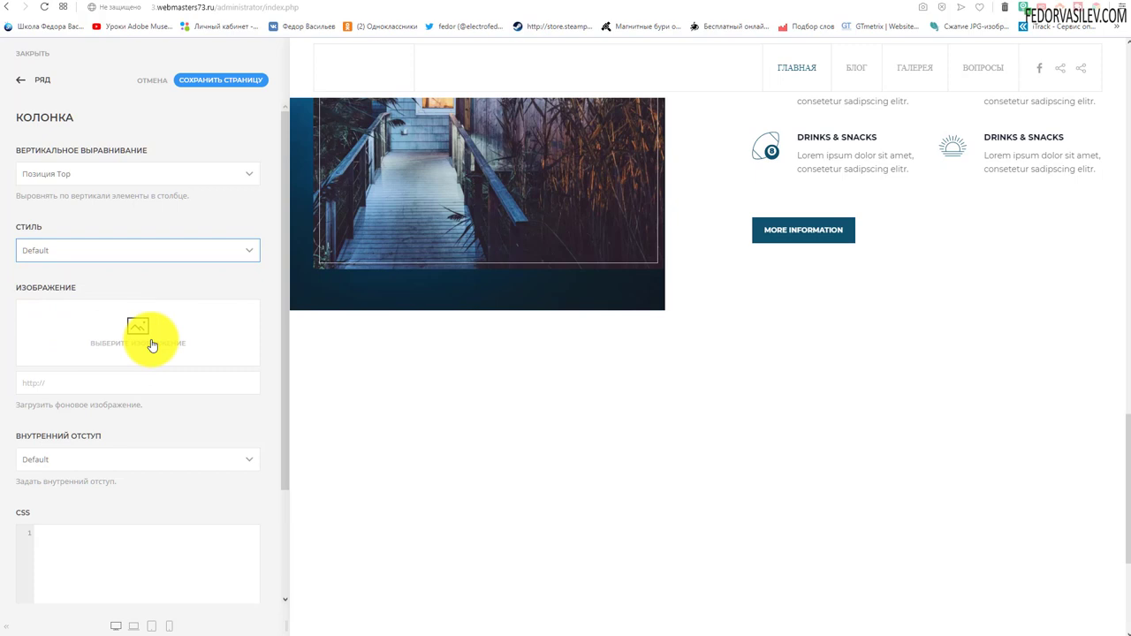
Step: Upload badge-bg-01.svg, home-rentals-bg.jpg and home-rentals-surfboard.png to the site's image library from the first column's image selection
{"action": "left_click", "coordinate": [126, 343]}
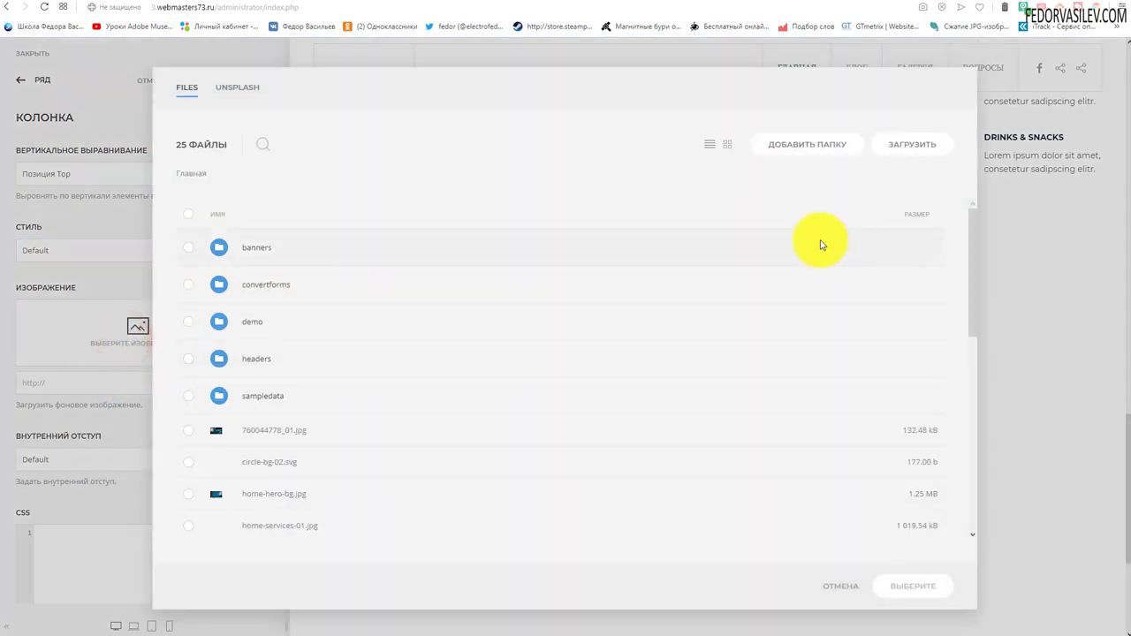
{"action": "left_click", "coordinate": [728, 144]}
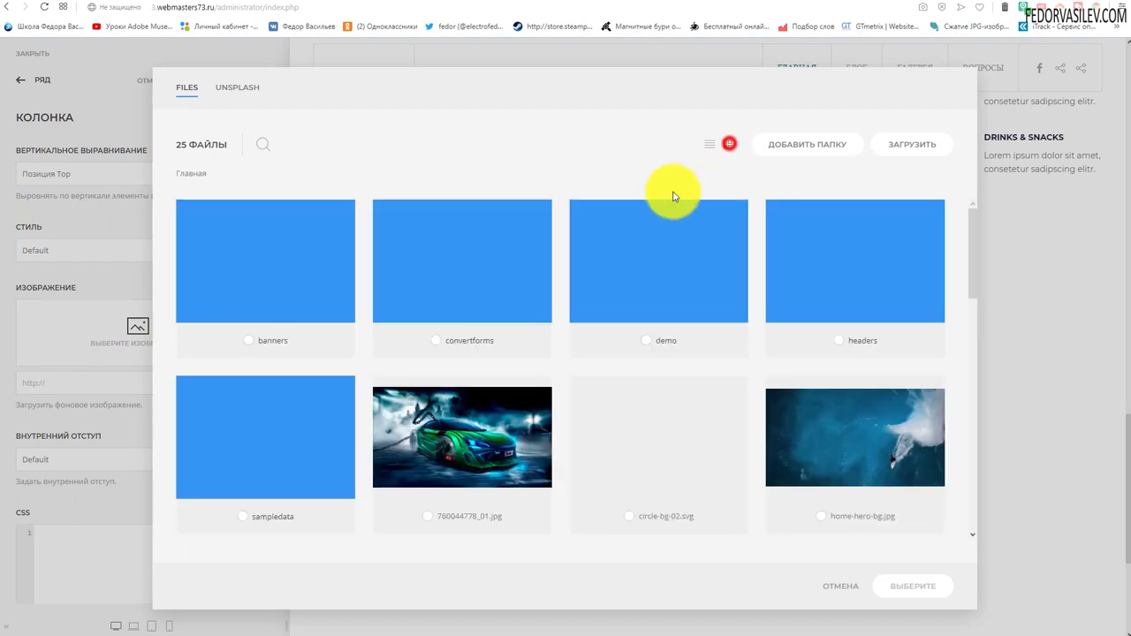
{"action": "left_click", "coordinate": [903, 147]}
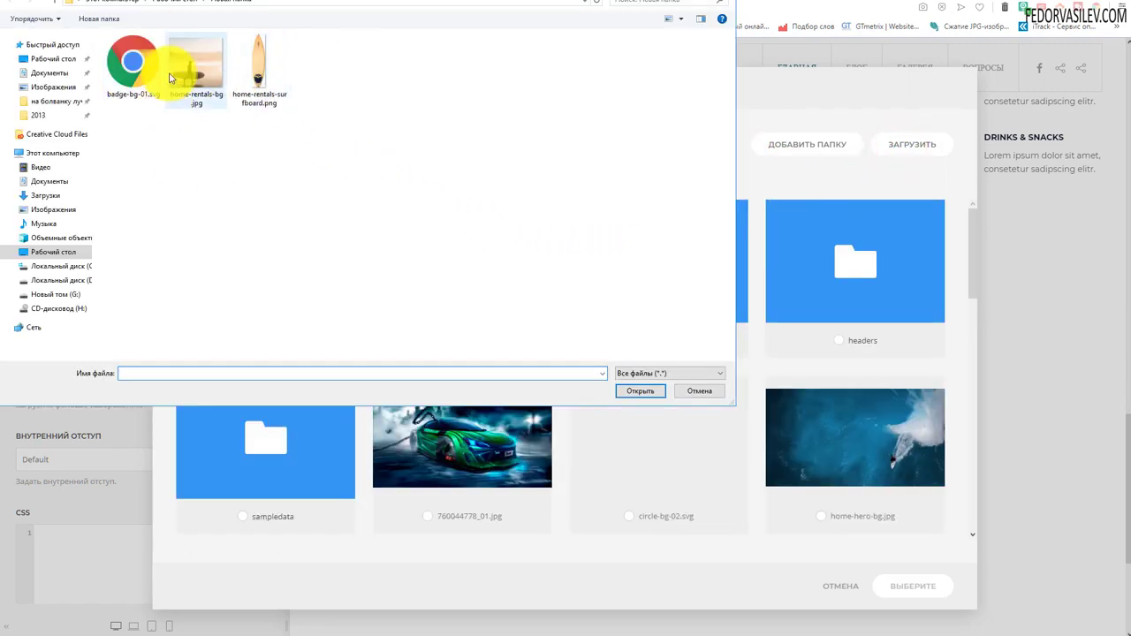
{"action": "left_click_drag", "start_coordinate": [317, 99], "coordinate": [141, 53]}
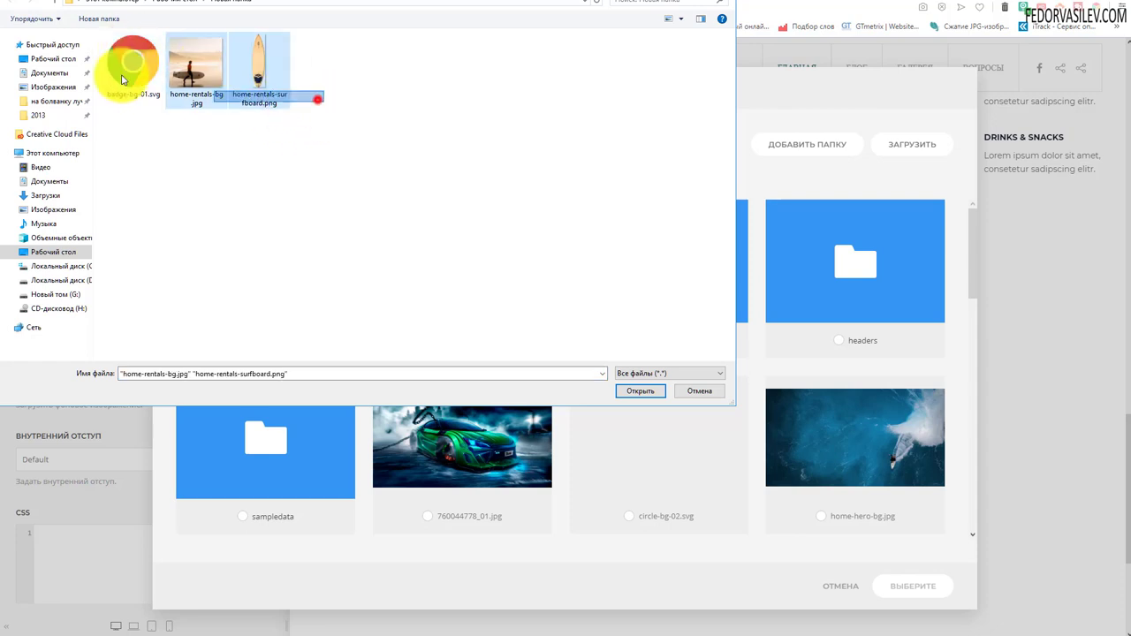
{"action": "left_click", "coordinate": [624, 391]}
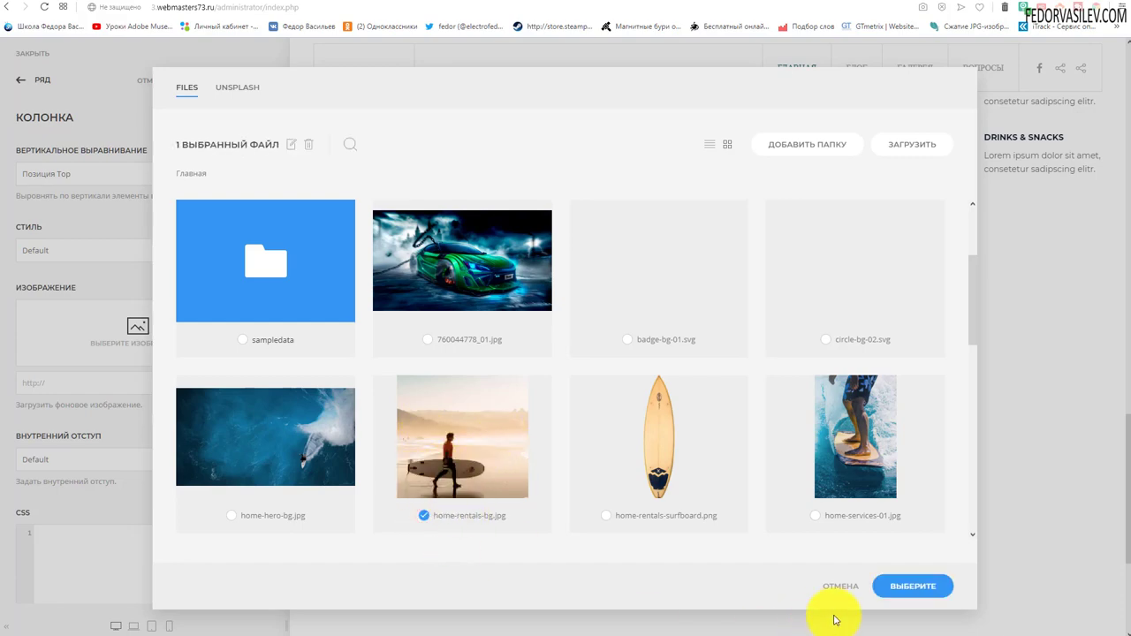
Step: Use home-rentals-bg.jpg as the first column's background image and set the column's inner padding to None
{"action": "left_click", "coordinate": [896, 583]}
{"action": "scroll", "coordinate": [133, 283], "scroll_direction": "down", "scroll_amount": 4}
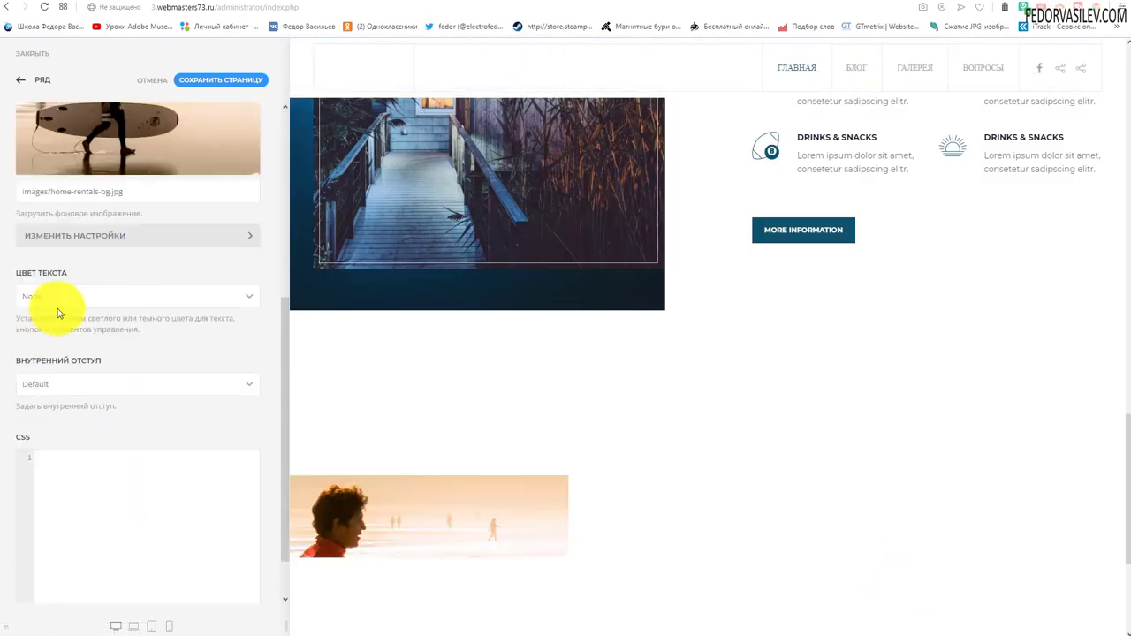
{"action": "left_click", "coordinate": [68, 381]}
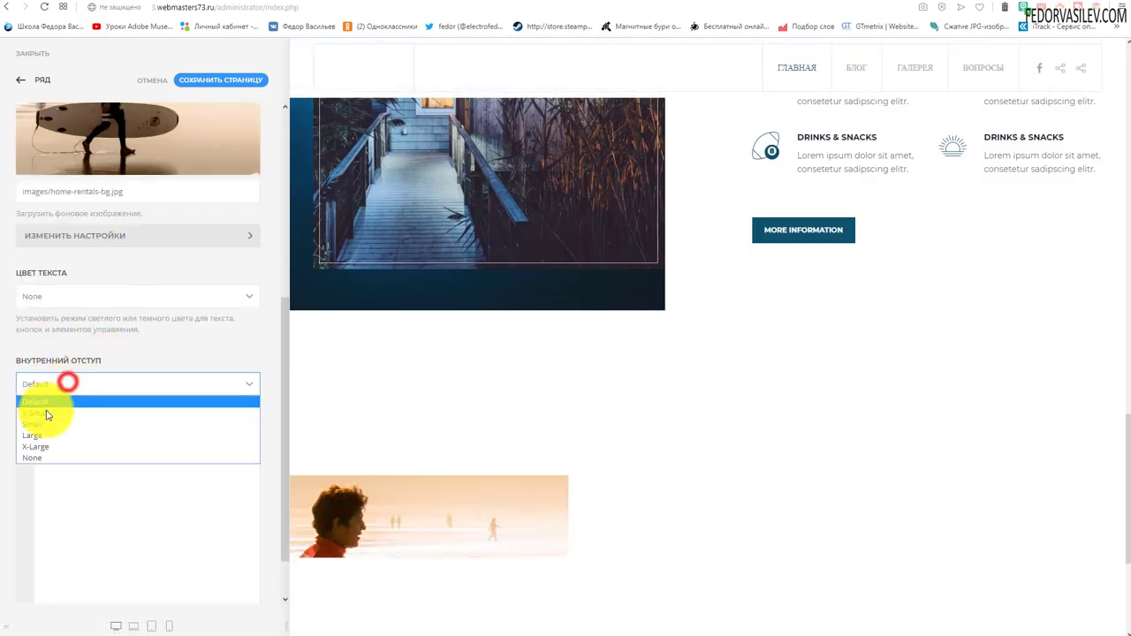
{"action": "left_click", "coordinate": [42, 457]}
Step: Set the first column's background image width to 860 and its image size to Cover
{"action": "scroll", "coordinate": [49, 371], "scroll_direction": "up", "scroll_amount": 3}
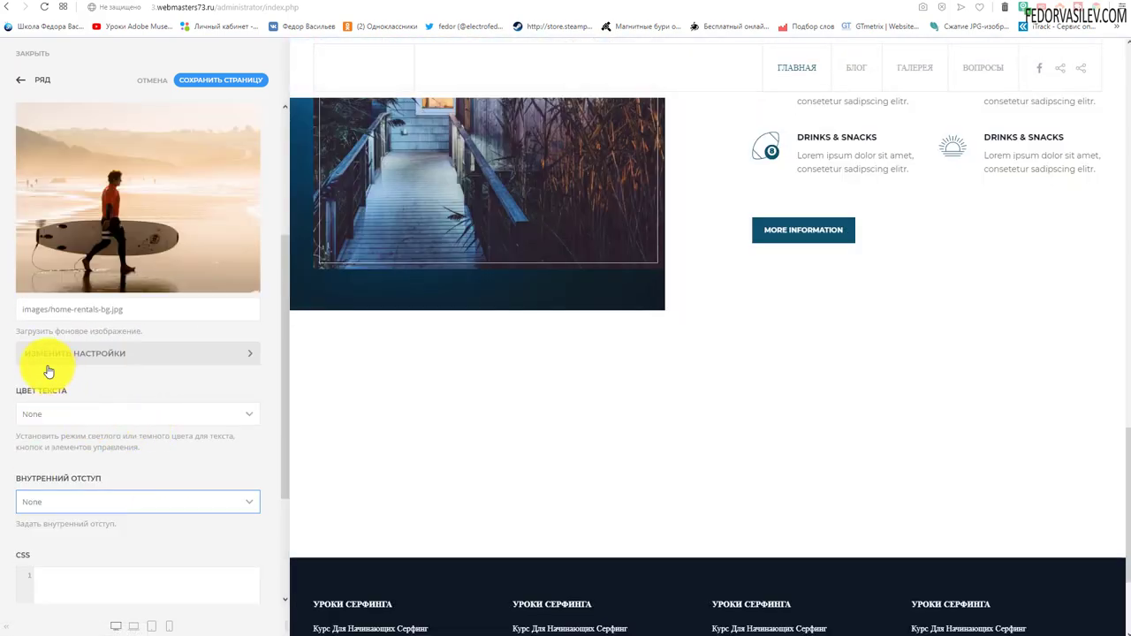
{"action": "left_click", "coordinate": [84, 354]}
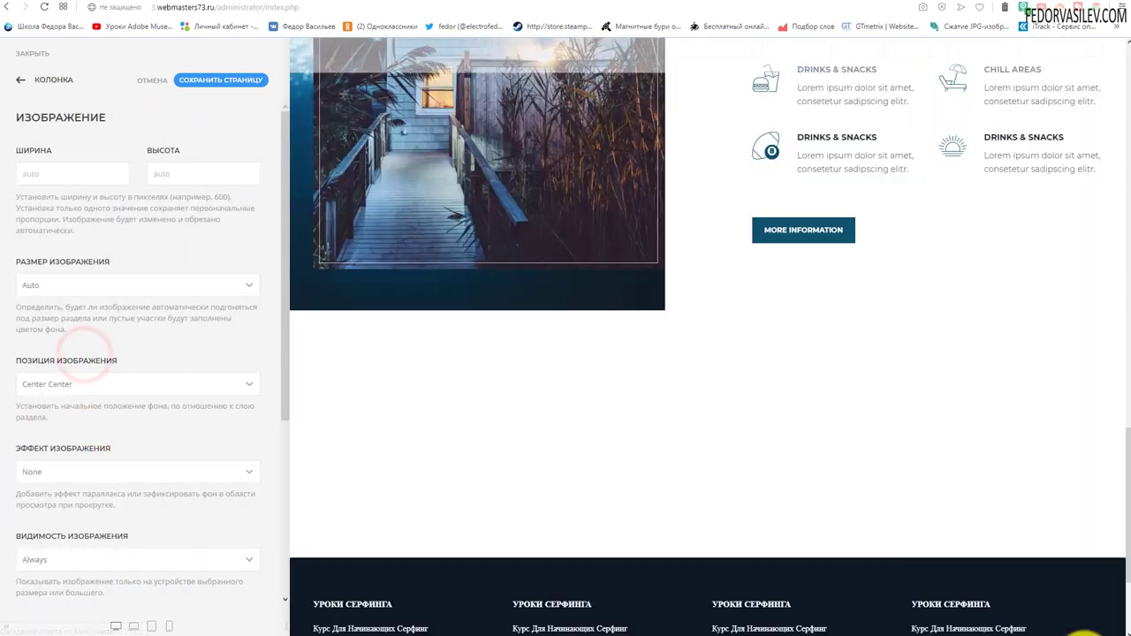
{"action": "right_click", "coordinate": [53, 176]}
{"action": "left_click", "coordinate": [64, 265]}
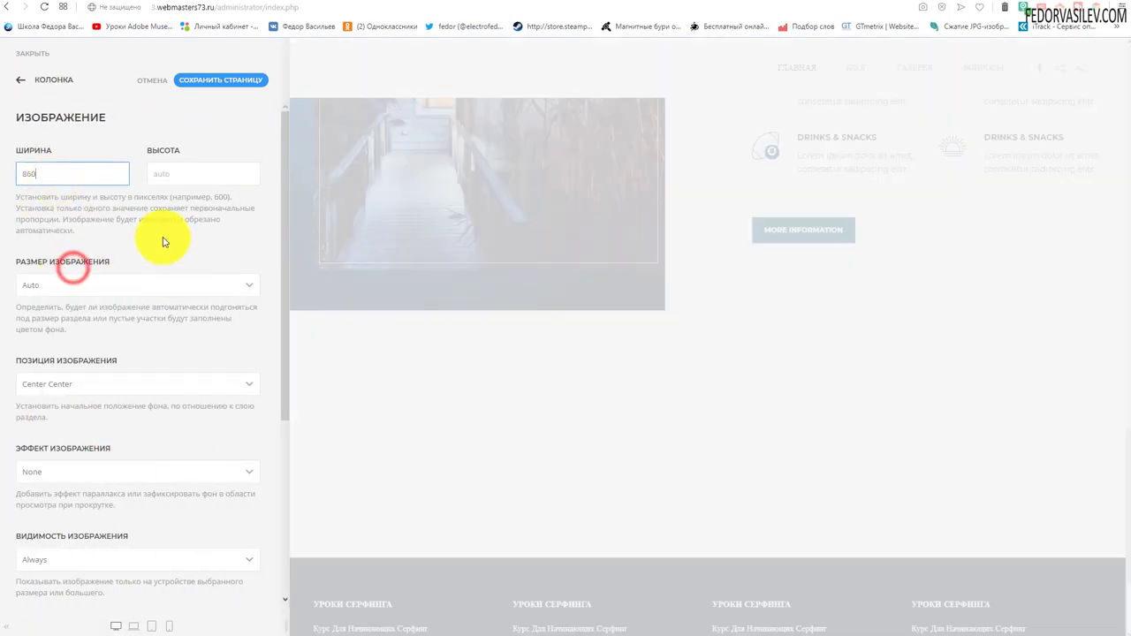
{"action": "left_click", "coordinate": [71, 283]}
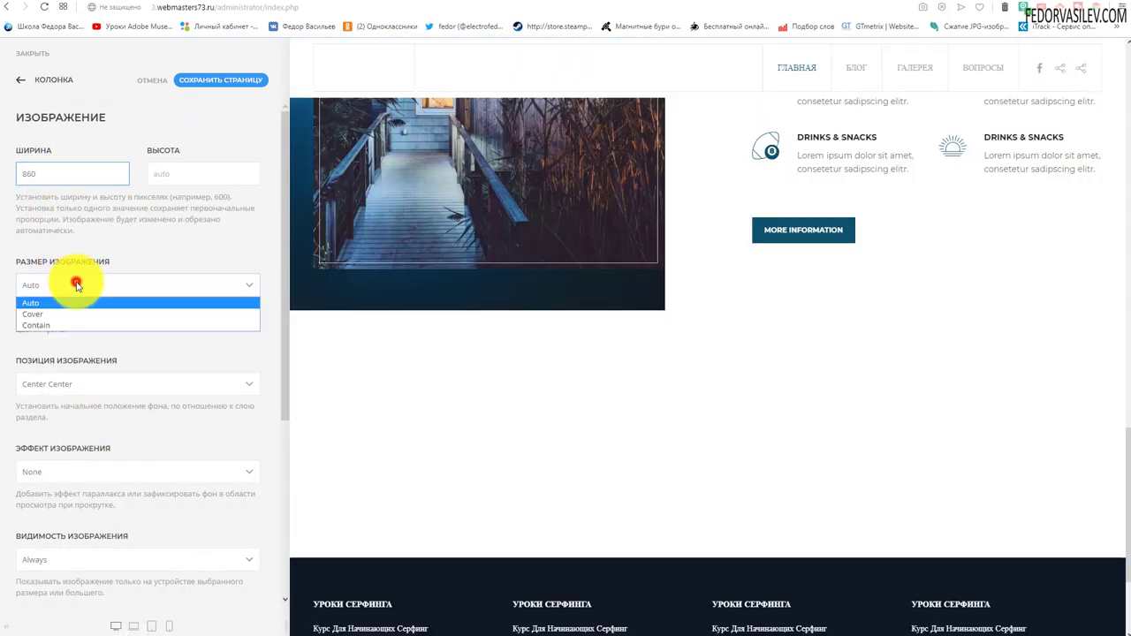
{"action": "left_click", "coordinate": [56, 313]}
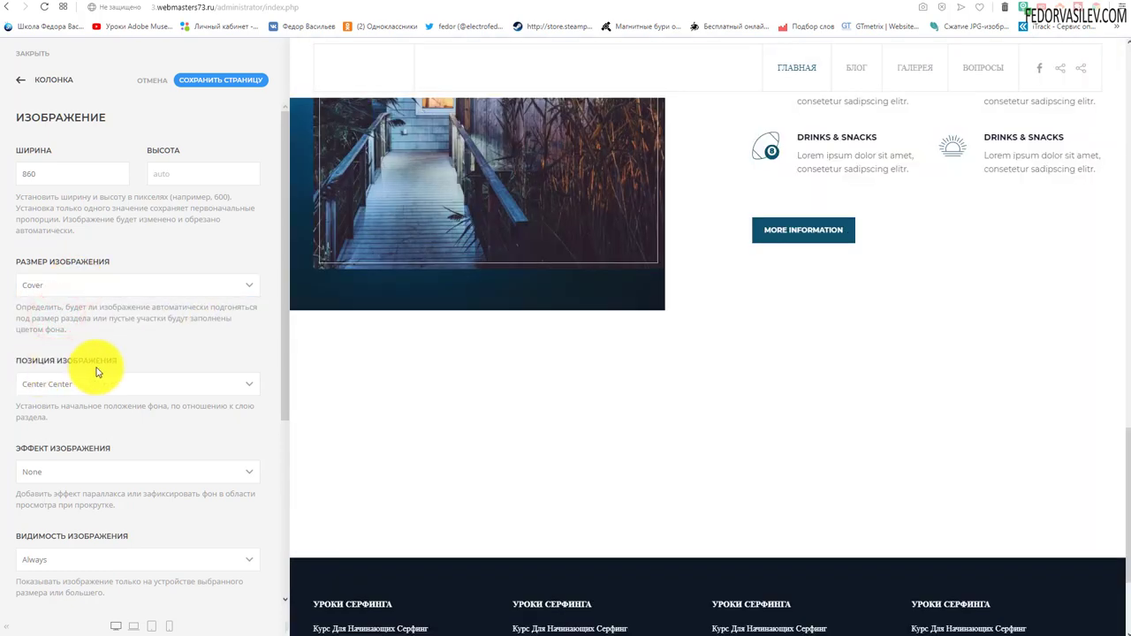
Step: Give the first column's background image a parallax effect with vertical start 2vh and vertical end -5vh
{"action": "scroll", "coordinate": [96, 304], "scroll_direction": "down", "scroll_amount": 3}
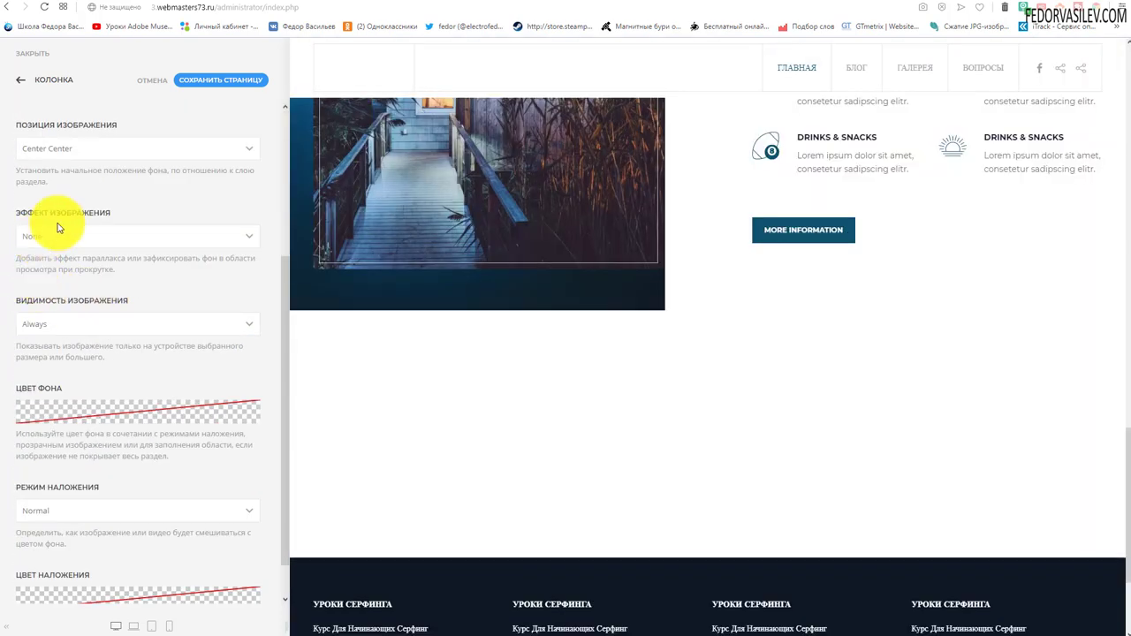
{"action": "scroll", "coordinate": [89, 217], "scroll_direction": "down", "scroll_amount": 1}
{"action": "left_click", "coordinate": [51, 188]}
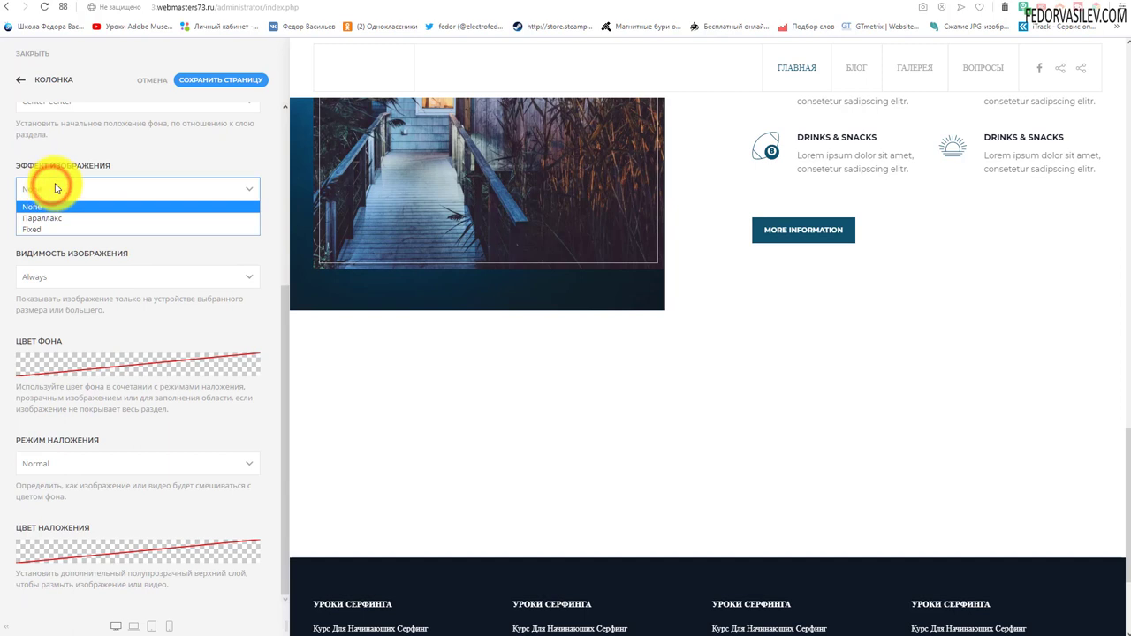
{"action": "left_click", "coordinate": [42, 218]}
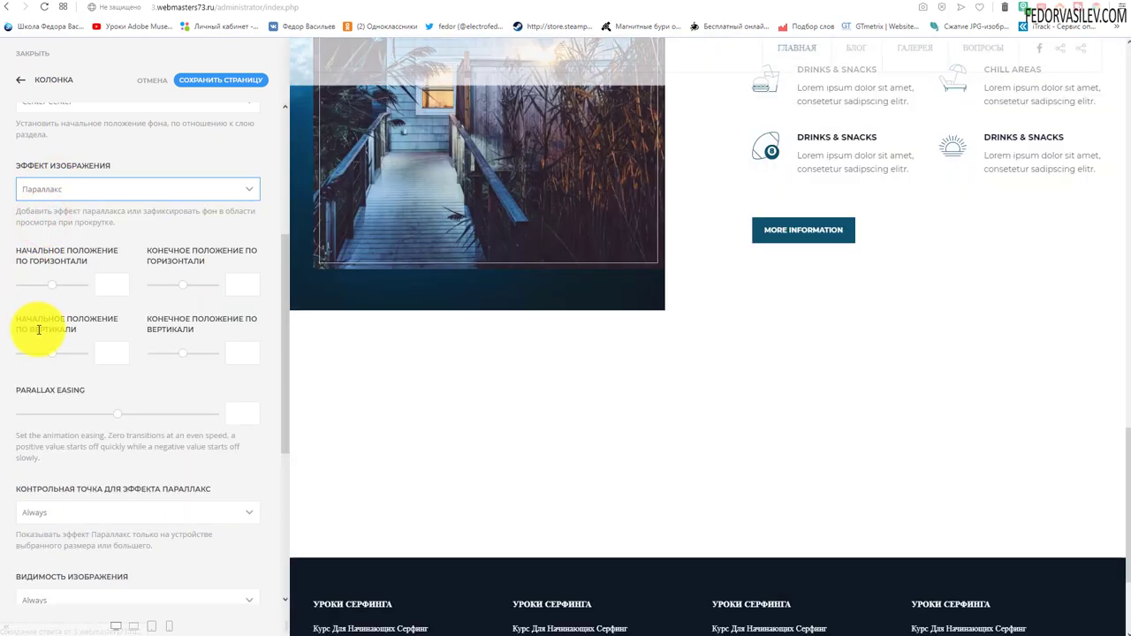
{"action": "right_click", "coordinate": [112, 356]}
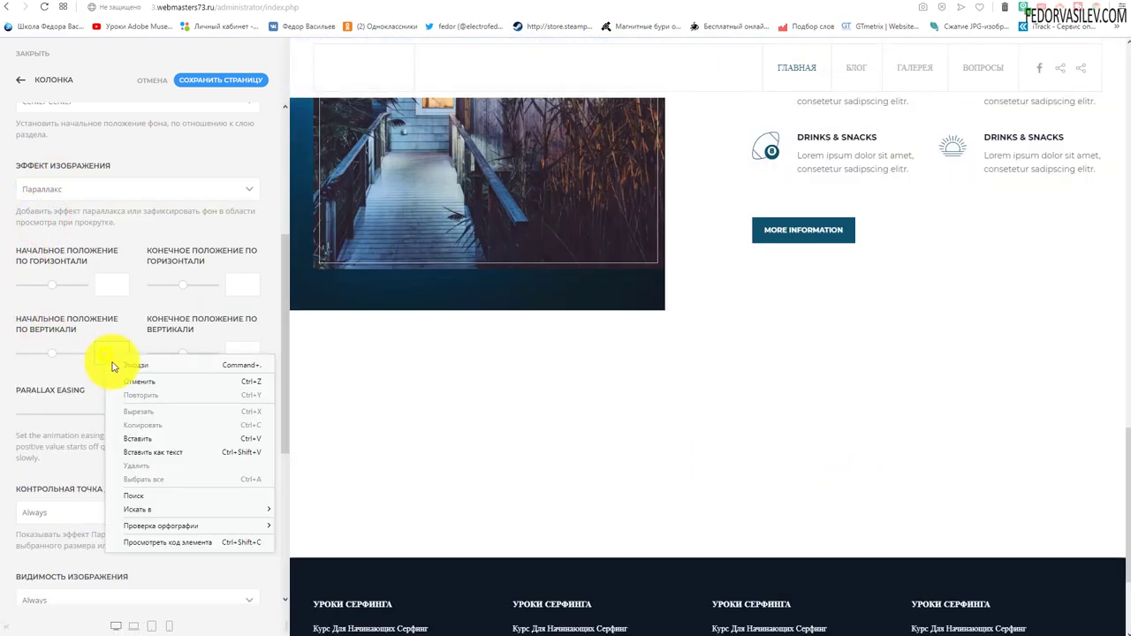
{"action": "left_click", "coordinate": [137, 437]}
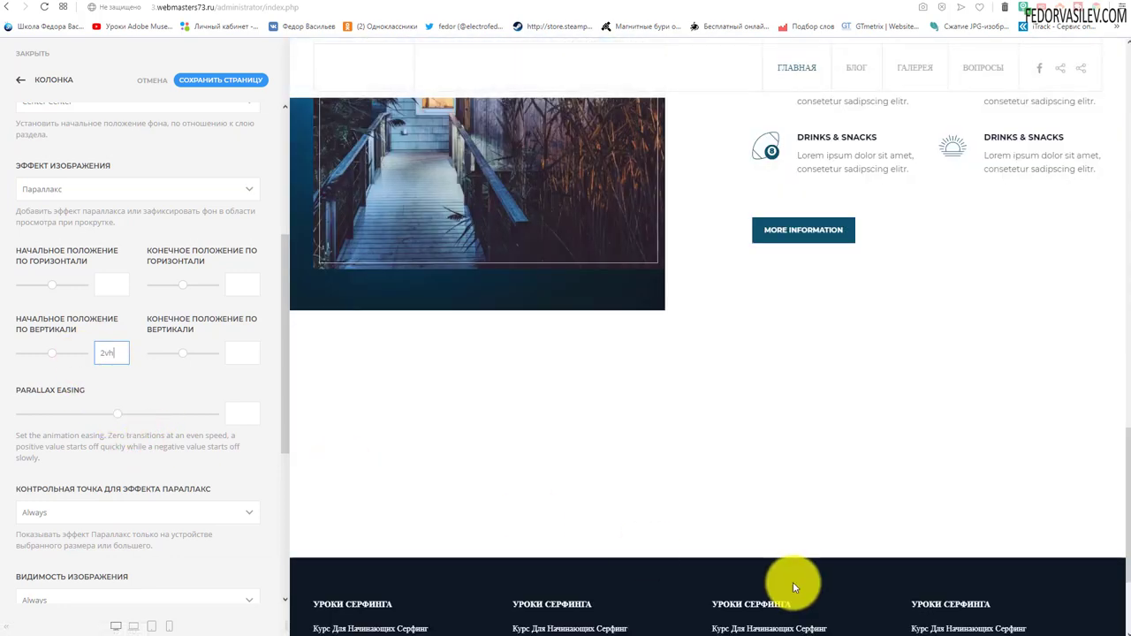
{"action": "right_click", "coordinate": [252, 351]}
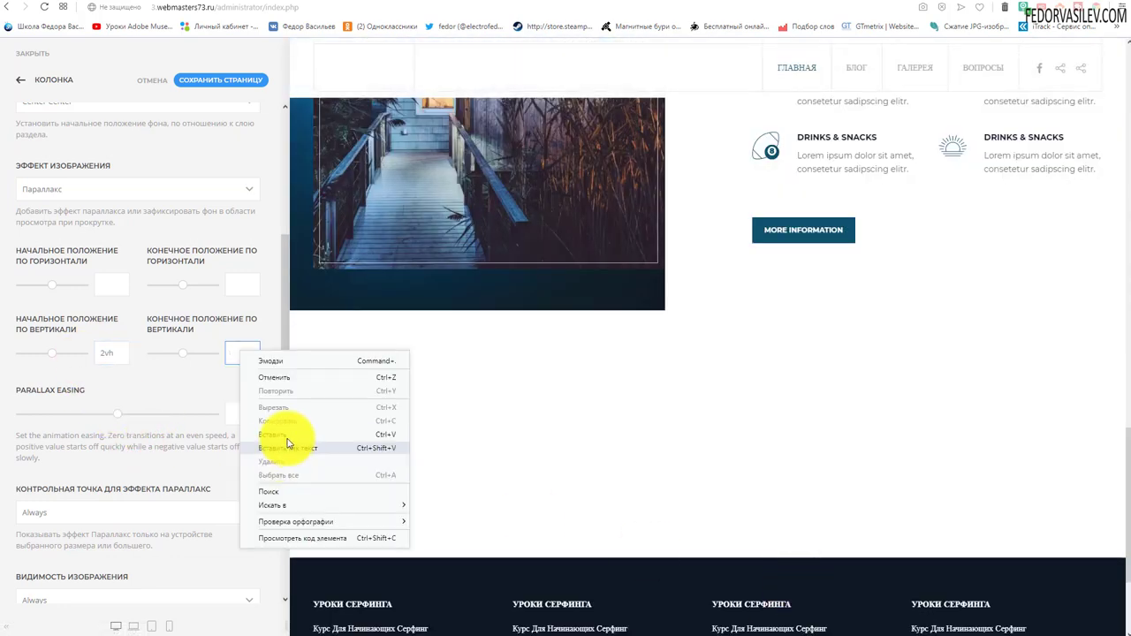
{"action": "left_click", "coordinate": [285, 434]}
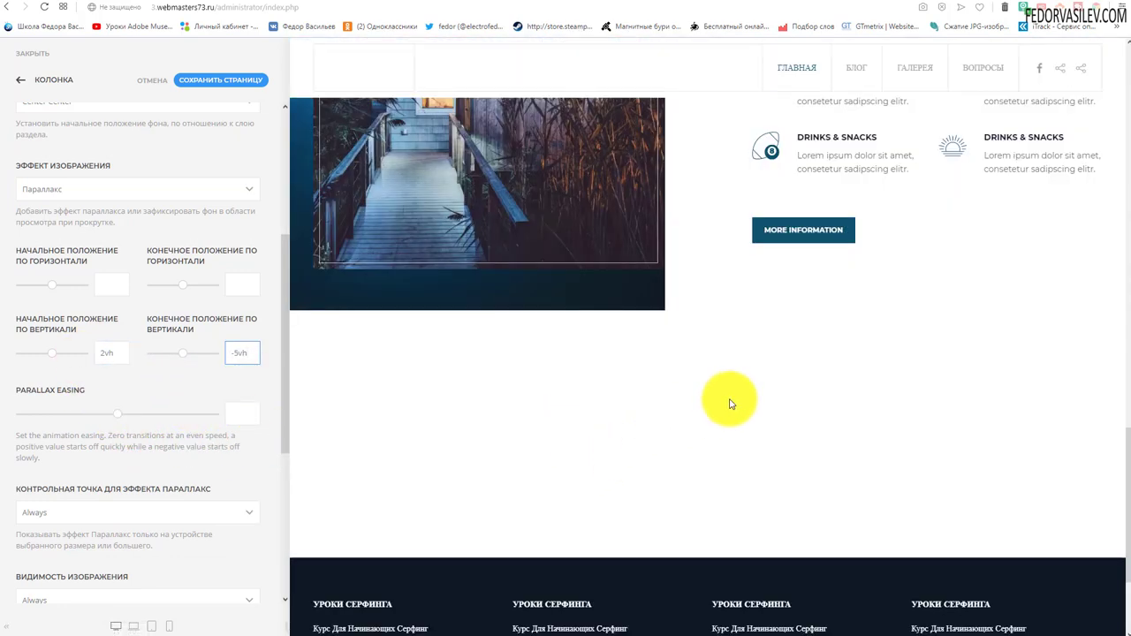
Step: Set the breakpoint of the background image's parallax effect to Medium (Tablet Landscape) and save the page
{"action": "scroll", "coordinate": [717, 371], "scroll_direction": "up", "scroll_amount": 4}
{"action": "scroll", "coordinate": [720, 398], "scroll_direction": "down", "scroll_amount": 5}
{"action": "scroll", "coordinate": [437, 327], "scroll_direction": "down", "scroll_amount": 1}
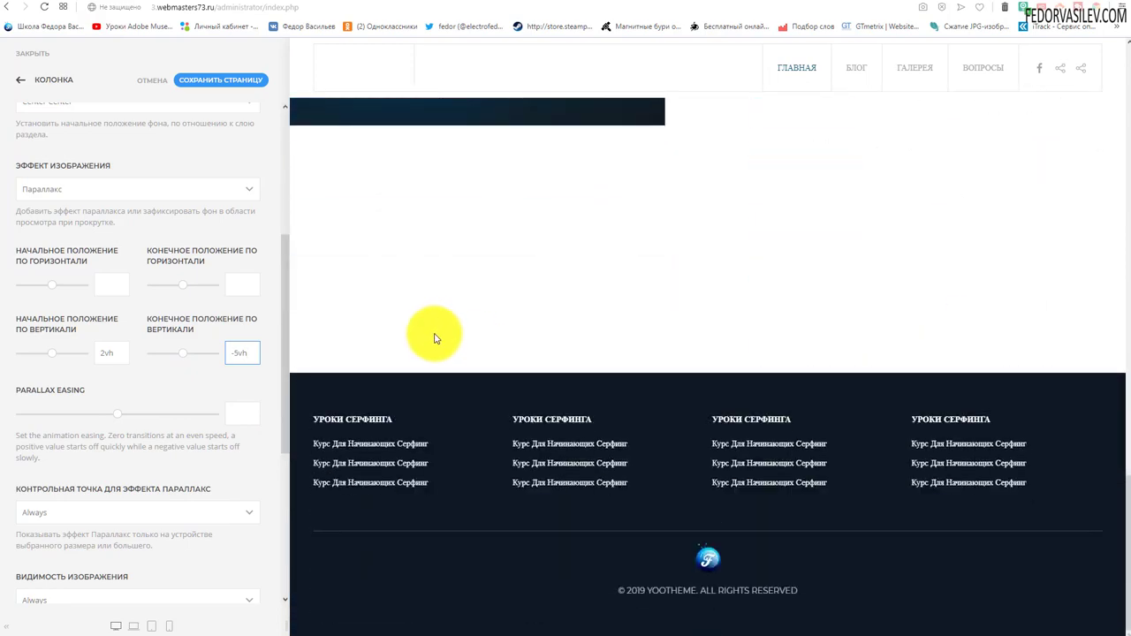
{"action": "scroll", "coordinate": [468, 322], "scroll_direction": "up", "scroll_amount": 2}
{"action": "left_click", "coordinate": [167, 383]}
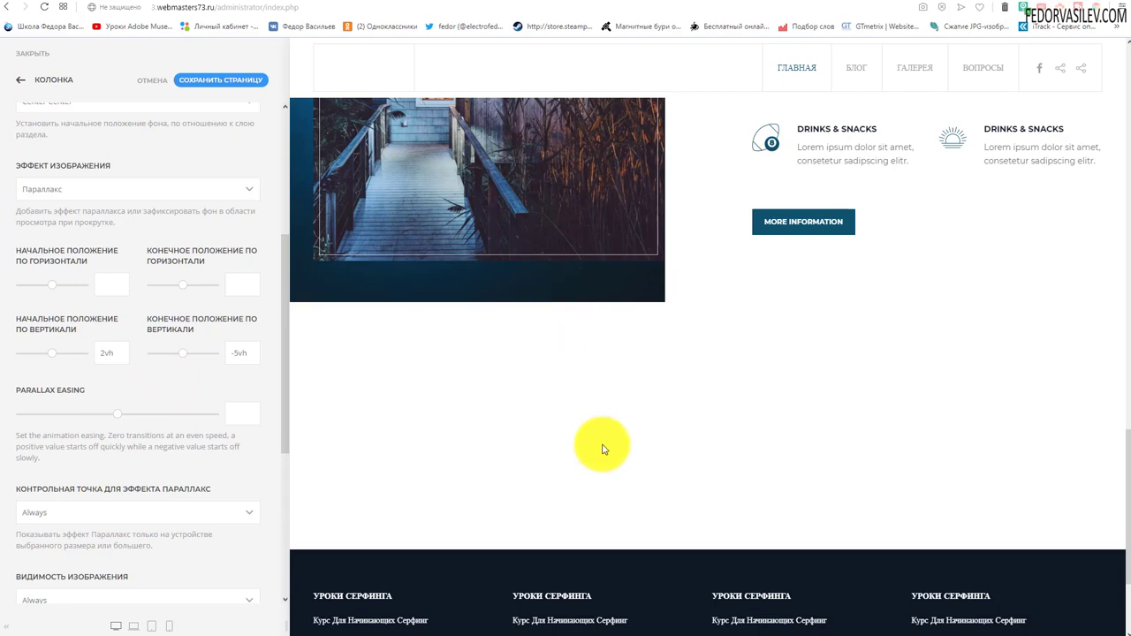
{"action": "scroll", "coordinate": [83, 386], "scroll_direction": "down", "scroll_amount": 3}
{"action": "left_click", "coordinate": [82, 386]}
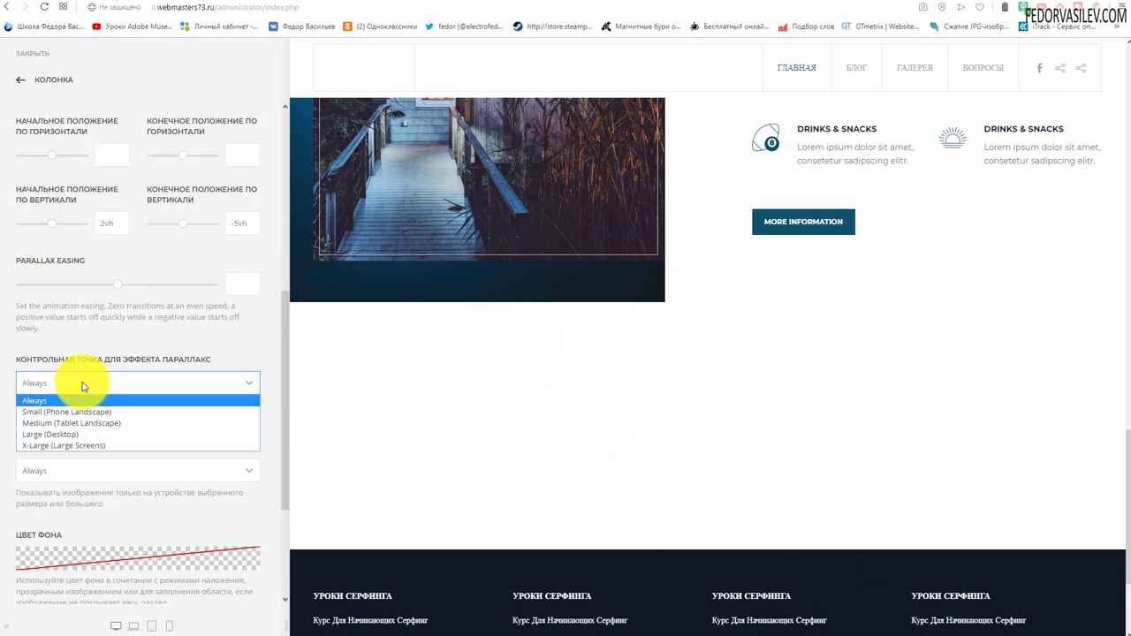
{"action": "left_click", "coordinate": [72, 422]}
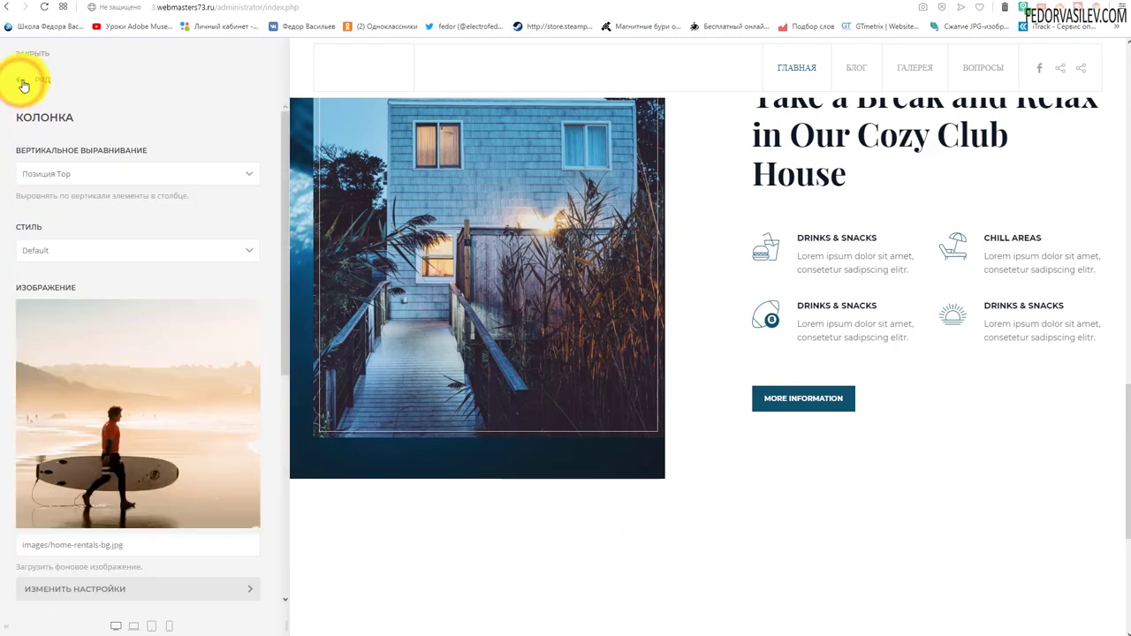
Step: Set the row's second column to Middle vertical alignment and the Secondary style
{"action": "left_click", "coordinate": [21, 80]}
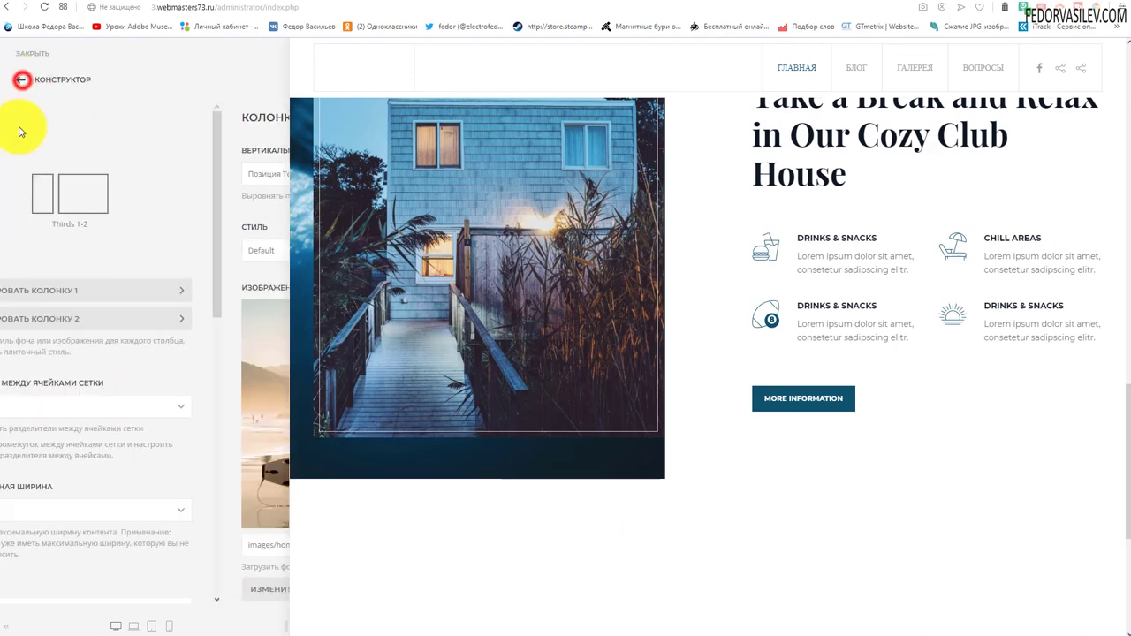
{"action": "left_click", "coordinate": [78, 321]}
{"action": "left_click", "coordinate": [71, 174]}
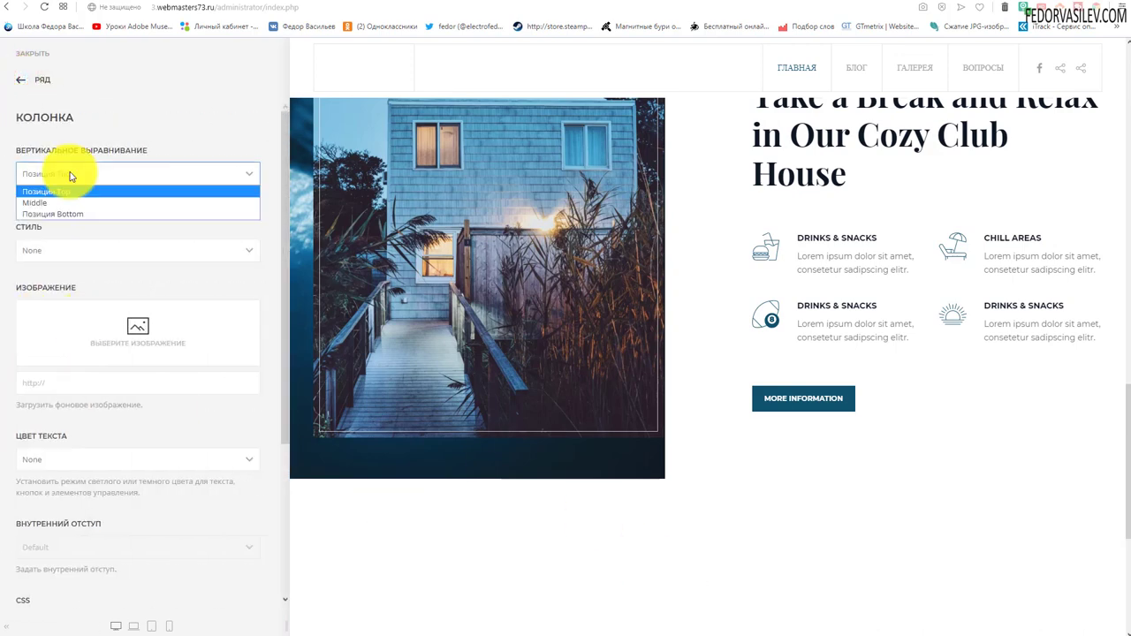
{"action": "left_click", "coordinate": [53, 202]}
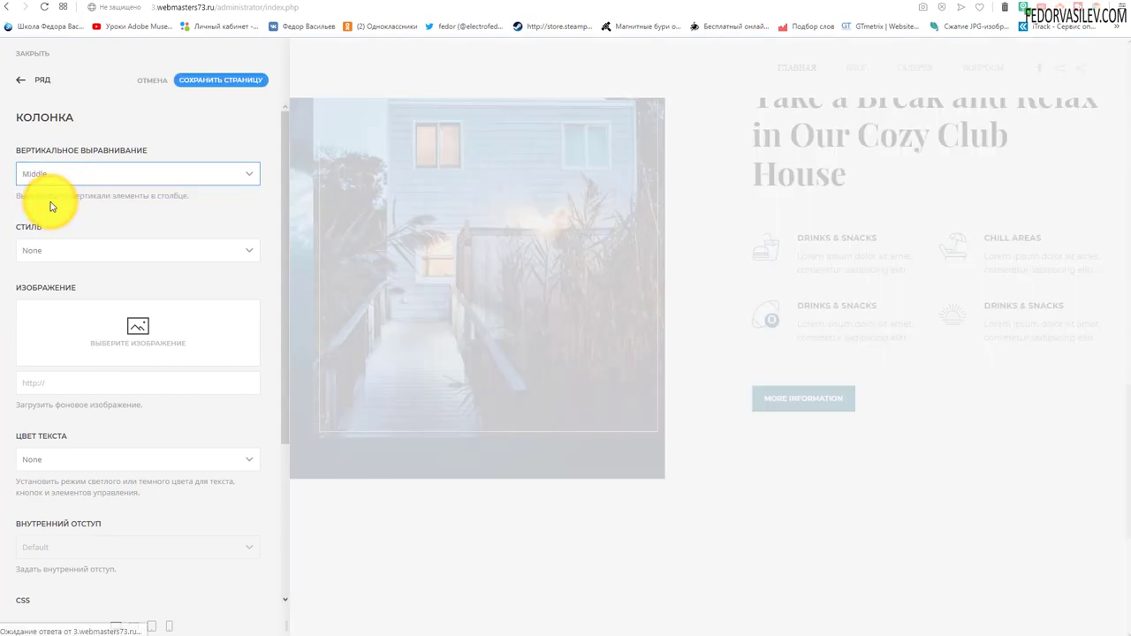
{"action": "left_click", "coordinate": [76, 251]}
{"action": "left_click", "coordinate": [52, 310]}
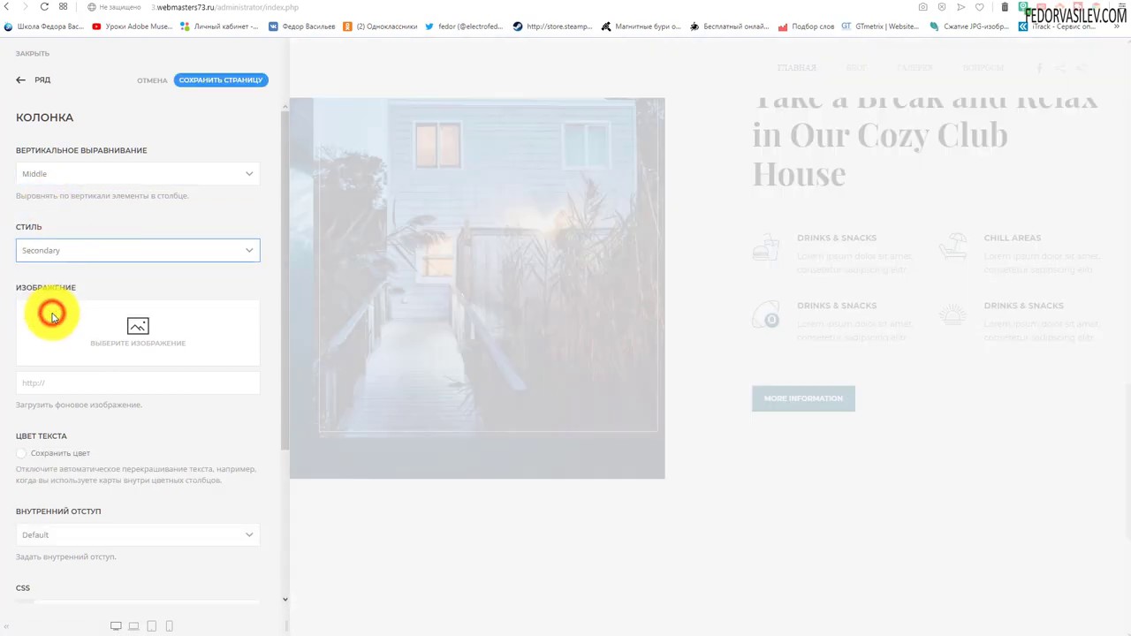
Step: Use badge-bg-01.svg as the background image of the row's second column
{"action": "scroll", "coordinate": [53, 256], "scroll_direction": "down", "scroll_amount": 2}
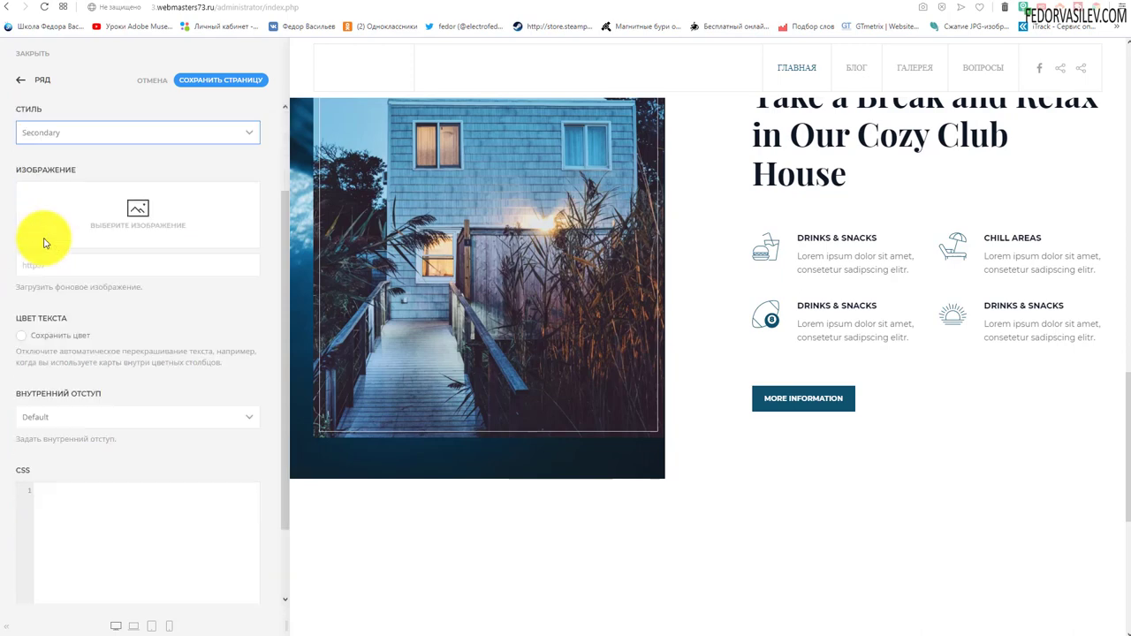
{"action": "scroll", "coordinate": [44, 243], "scroll_direction": "up", "scroll_amount": 1}
{"action": "scroll", "coordinate": [651, 271], "scroll_direction": "down", "scroll_amount": 5}
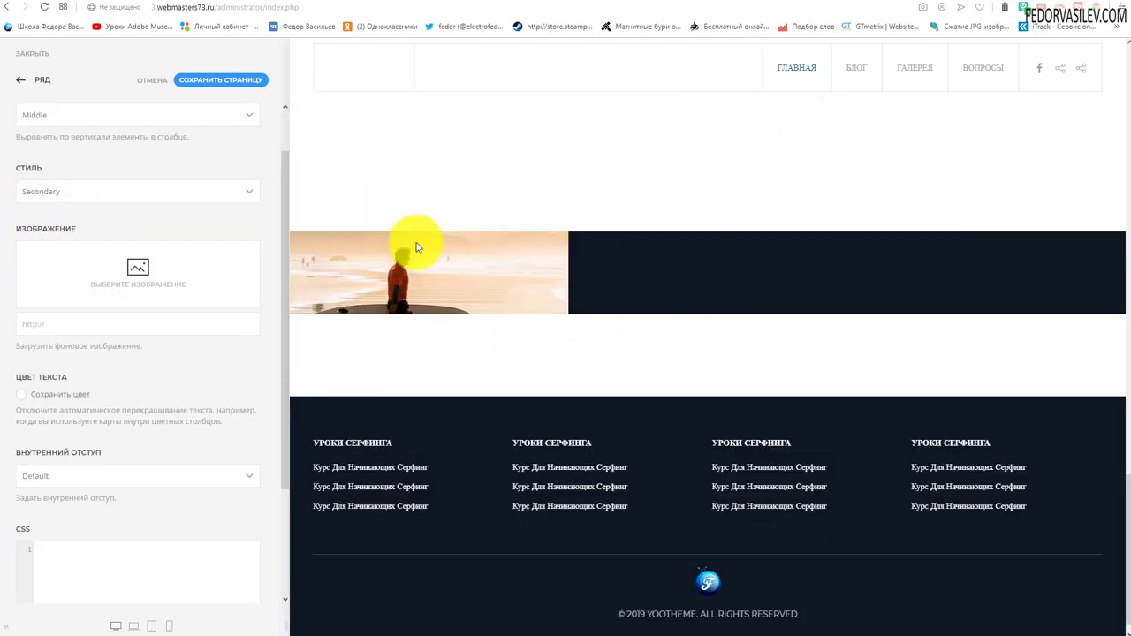
{"action": "left_click", "coordinate": [144, 274]}
{"action": "scroll", "coordinate": [505, 354], "scroll_direction": "down", "scroll_amount": 2}
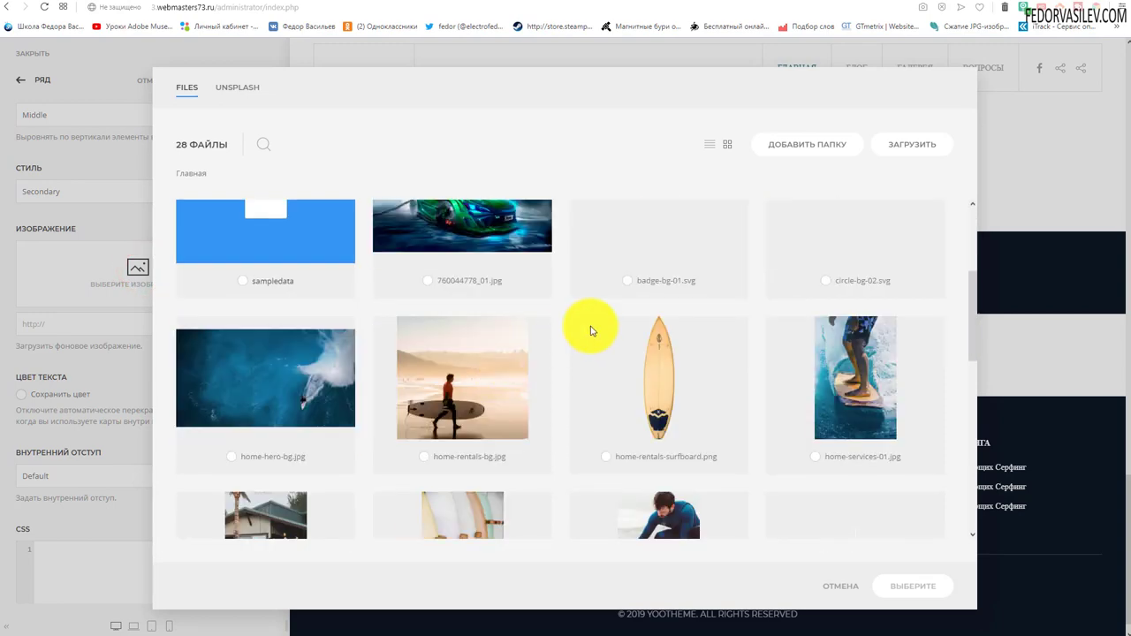
{"action": "scroll", "coordinate": [592, 331], "scroll_direction": "up", "scroll_amount": 1}
{"action": "left_click", "coordinate": [658, 398]}
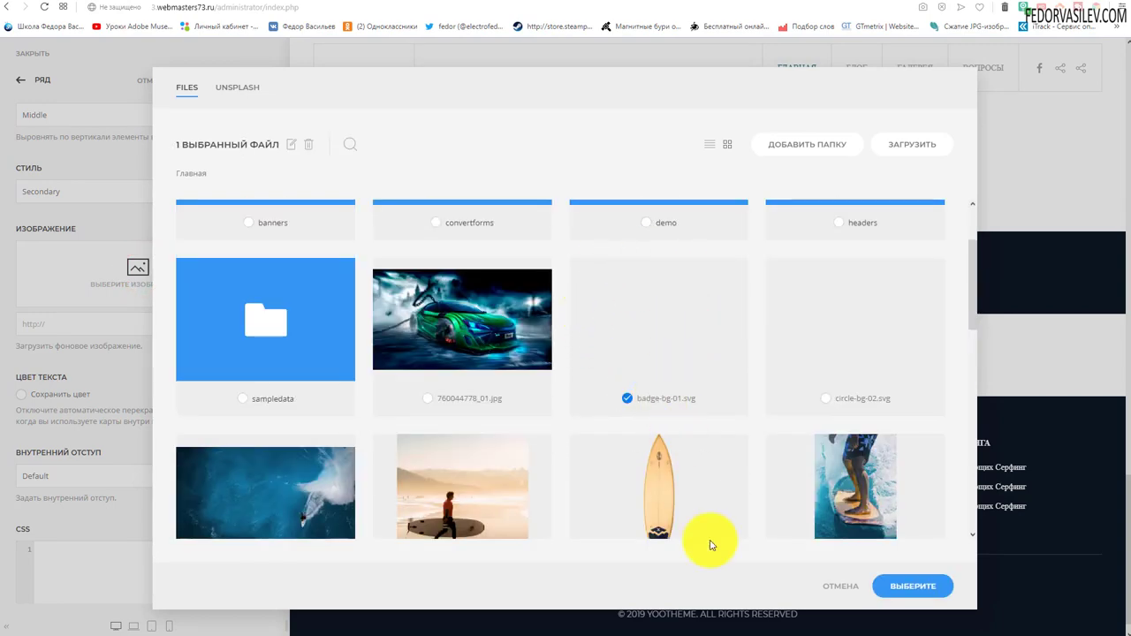
{"action": "left_click", "coordinate": [898, 586]}
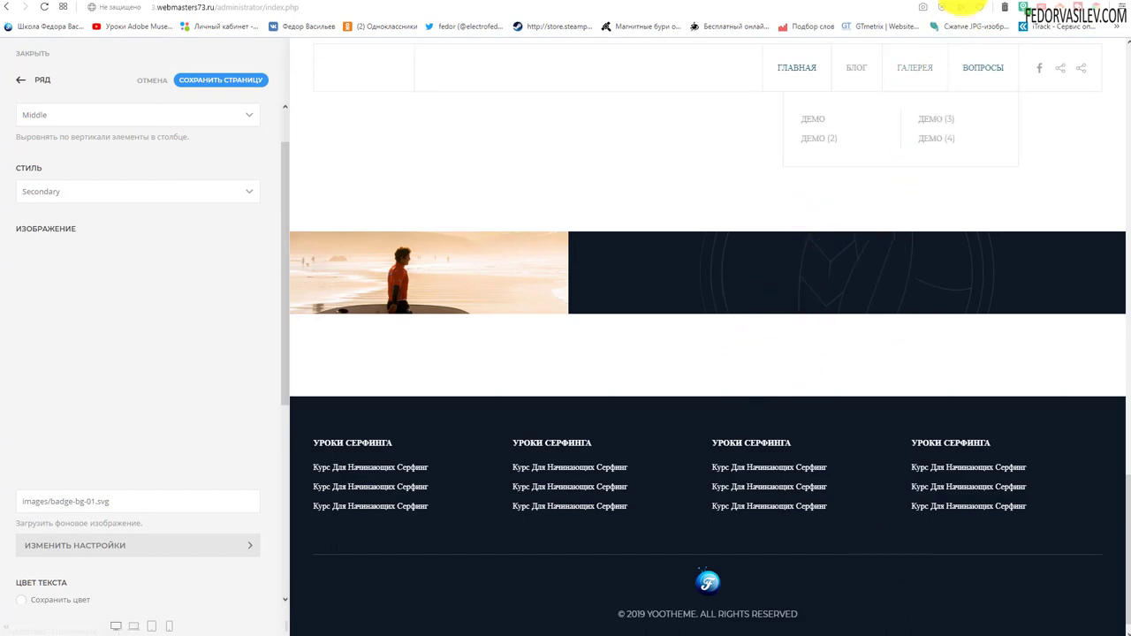
Step: Check the Makai demo's surfboard section and set the second column's padding to Large
{"action": "left_click", "coordinate": [967, 3]}
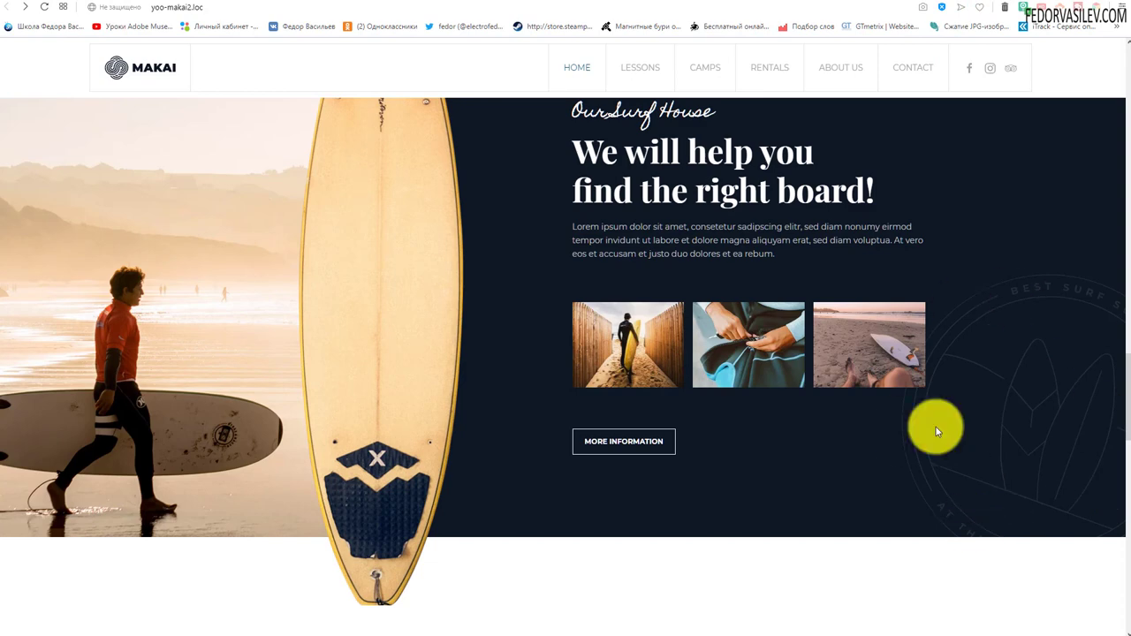
{"action": "key", "text": "ctrl+Tab"}
{"action": "left_click", "coordinate": [55, 325]}
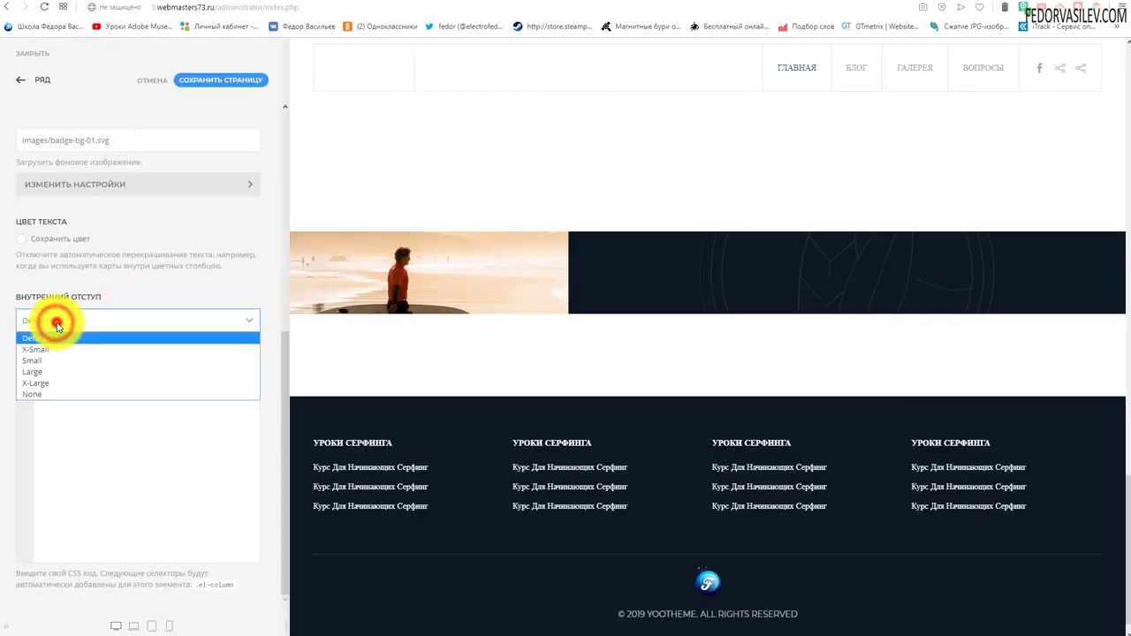
{"action": "left_click", "coordinate": [52, 369]}
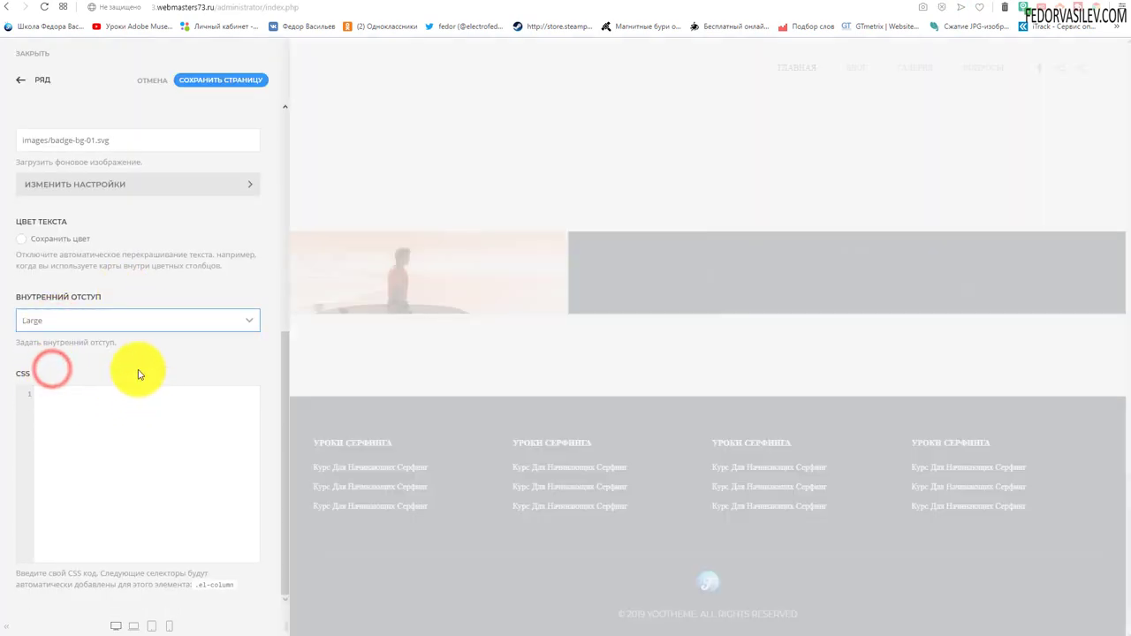
{"action": "scroll", "coordinate": [175, 384], "scroll_direction": "up", "scroll_amount": 2}
{"action": "scroll", "coordinate": [171, 384], "scroll_direction": "up", "scroll_amount": 3}
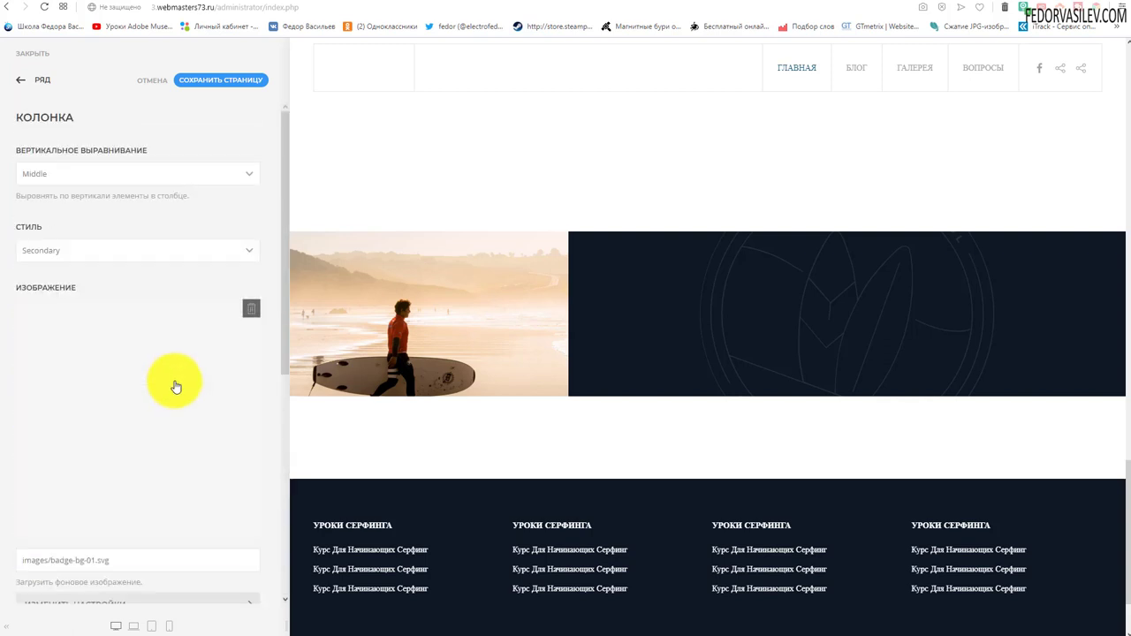
Step: Set the position of the second column's background image to Bottom Right, leaving its image effect at None
{"action": "scroll", "coordinate": [106, 318], "scroll_direction": "down", "scroll_amount": 5}
{"action": "left_click", "coordinate": [77, 193]}
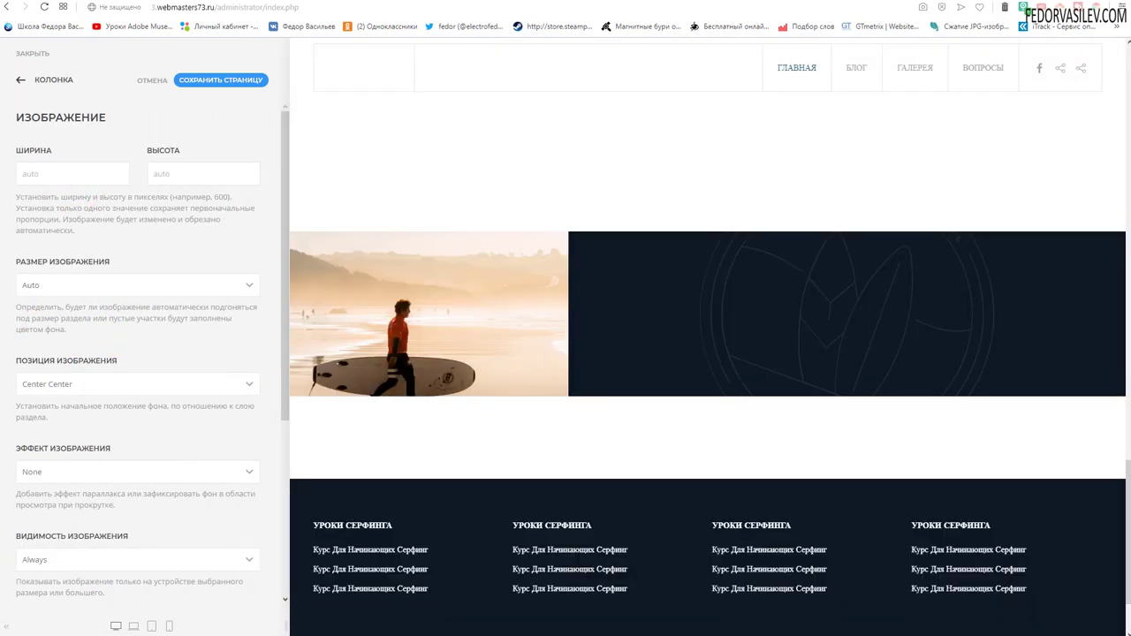
{"action": "scroll", "coordinate": [48, 243], "scroll_direction": "down", "scroll_amount": 2}
{"action": "left_click", "coordinate": [85, 266]}
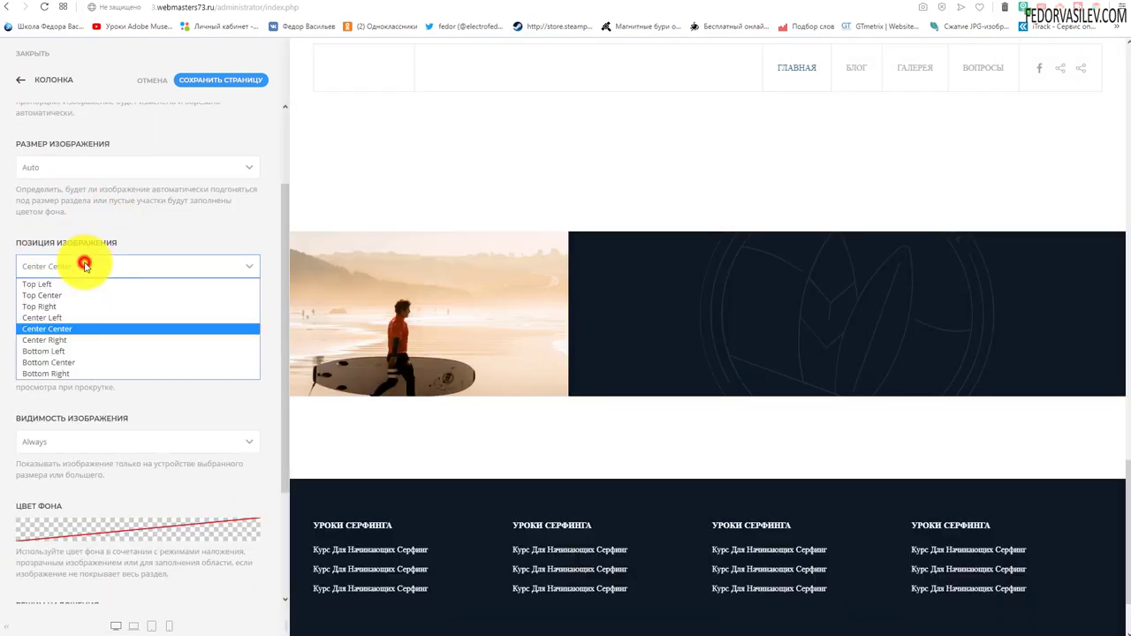
{"action": "left_click", "coordinate": [63, 374]}
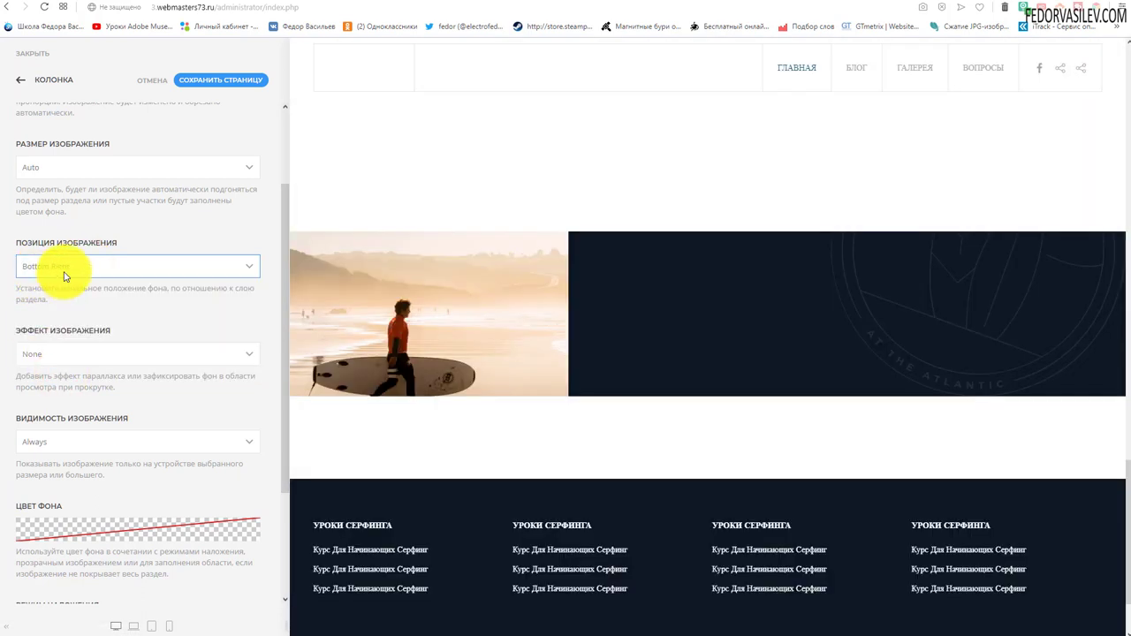
{"action": "left_click", "coordinate": [128, 353]}
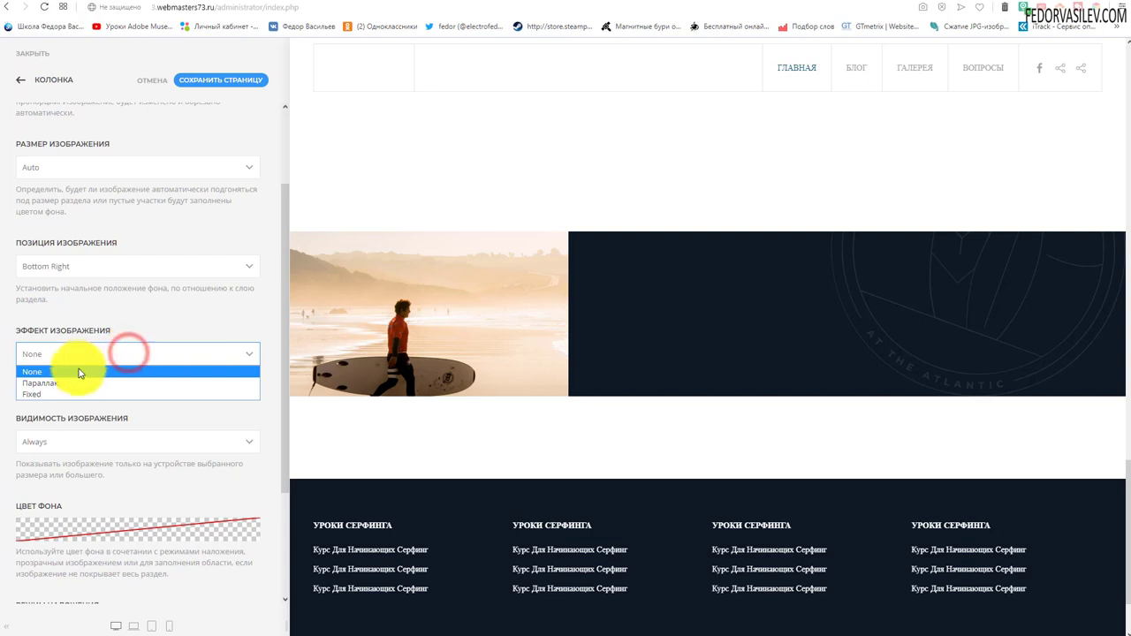
{"action": "left_click", "coordinate": [115, 327]}
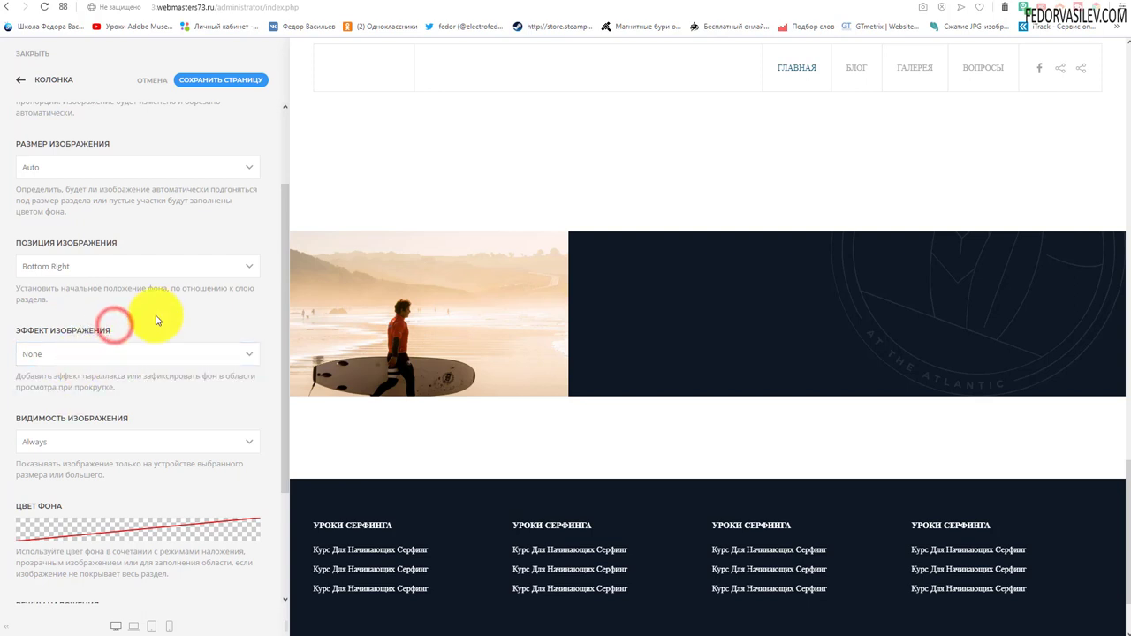
Step: Set the visibility of the second column's background image to Small (Phone Landscape) and save the page
{"action": "scroll", "coordinate": [156, 320], "scroll_direction": "down", "scroll_amount": 2}
{"action": "left_click", "coordinate": [149, 274]}
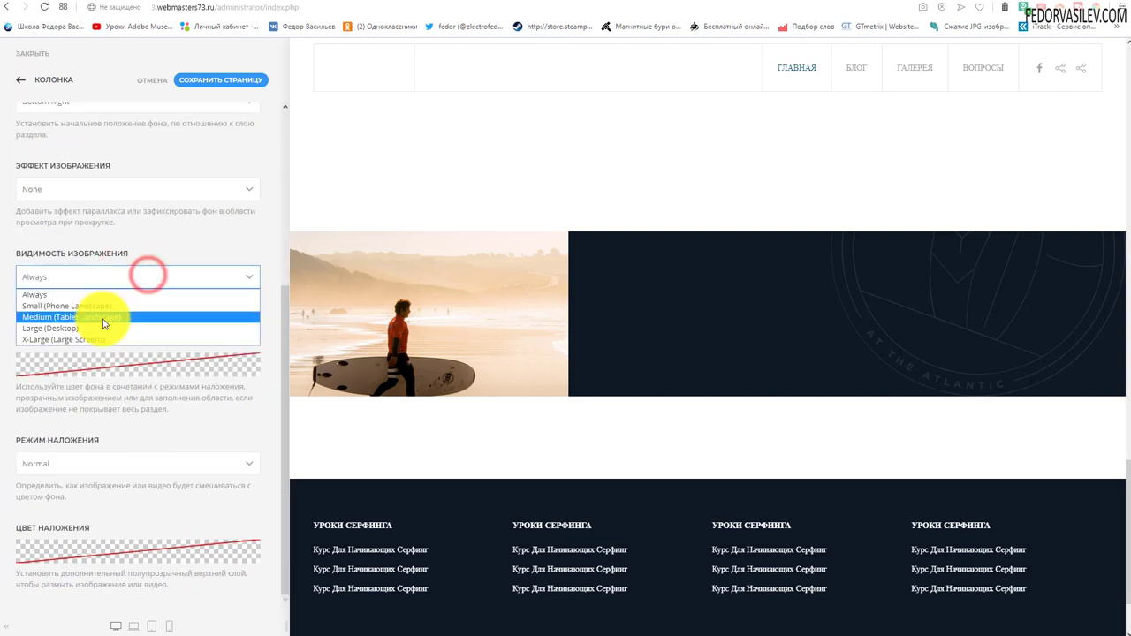
{"action": "left_click", "coordinate": [70, 306]}
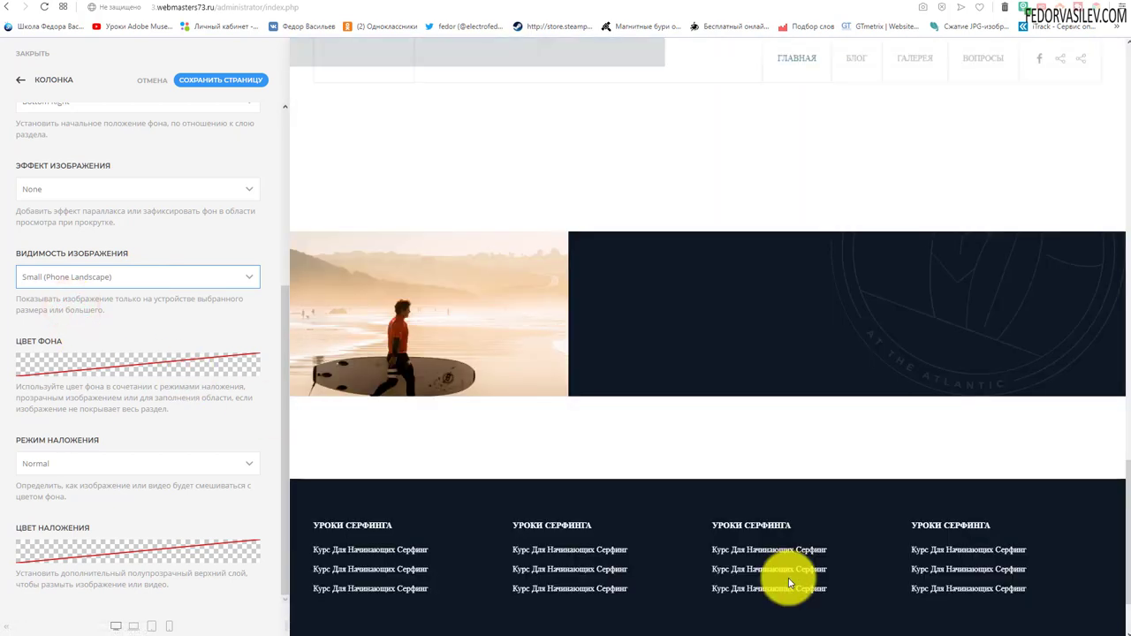
{"action": "left_click", "coordinate": [197, 81]}
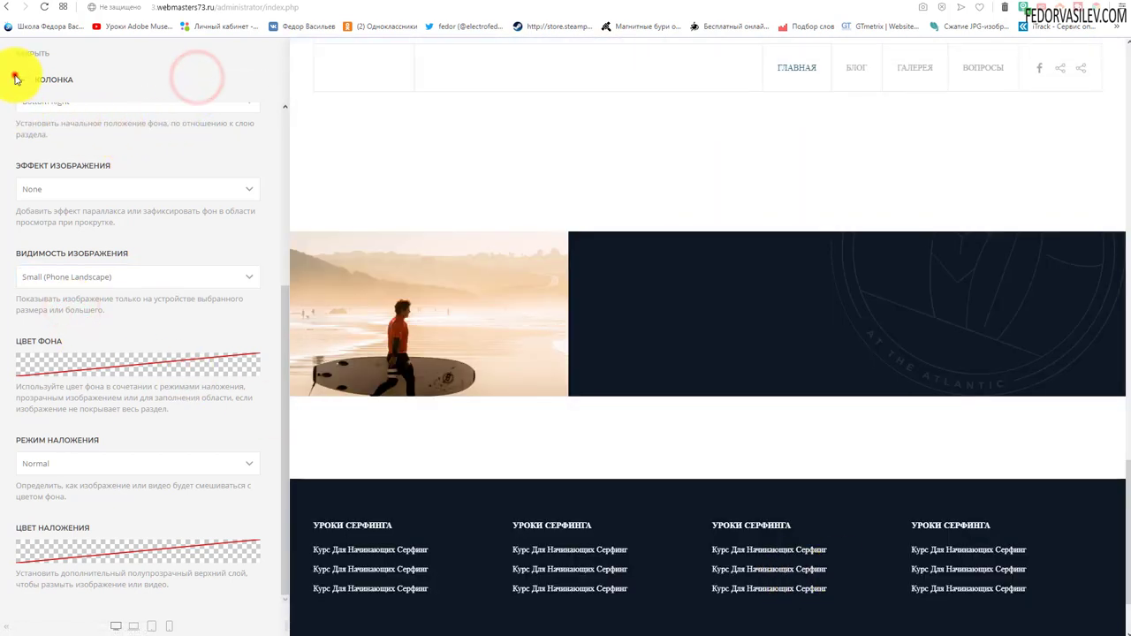
{"action": "left_click", "coordinate": [21, 84]}
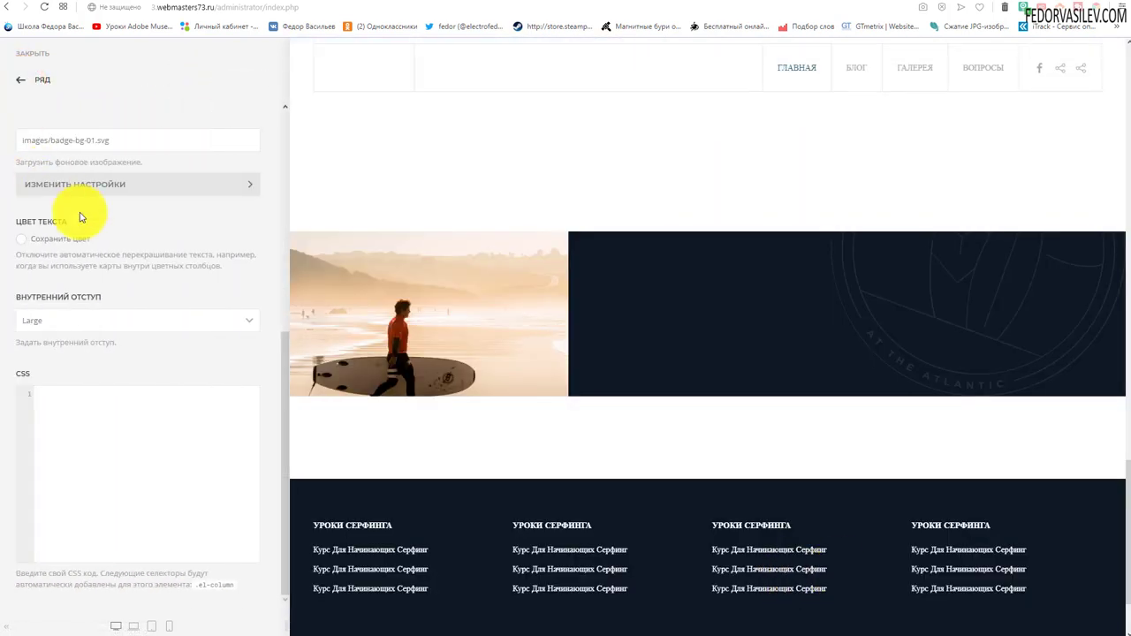
{"action": "left_click", "coordinate": [20, 80]}
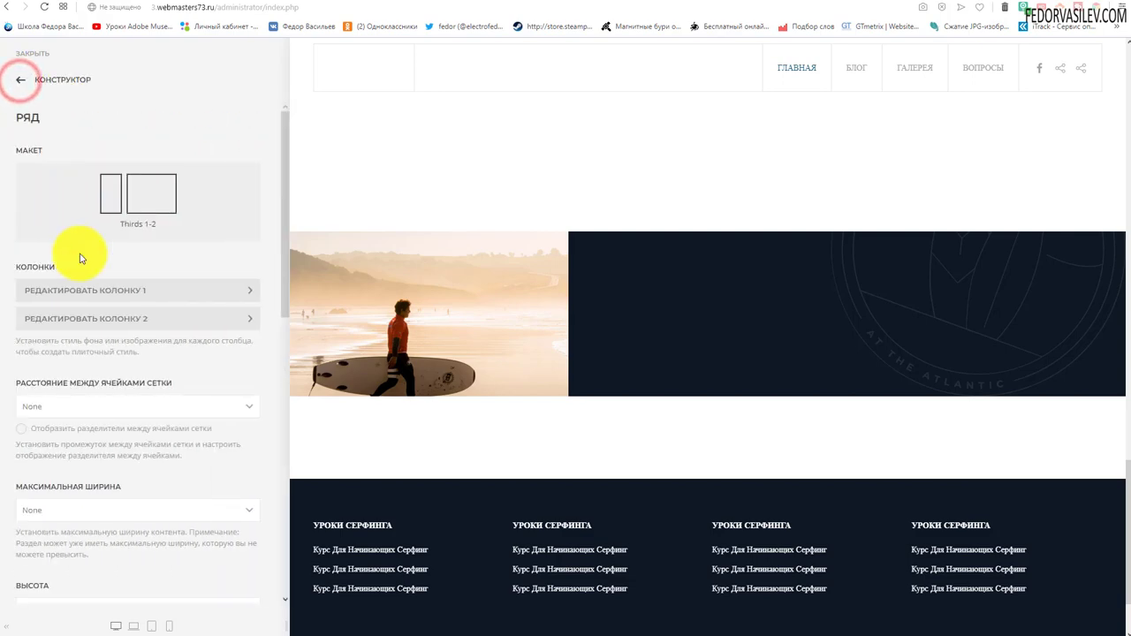
{"action": "scroll", "coordinate": [104, 295], "scroll_direction": "down", "scroll_amount": 5}
{"action": "scroll", "coordinate": [76, 207], "scroll_direction": "up", "scroll_amount": 5}
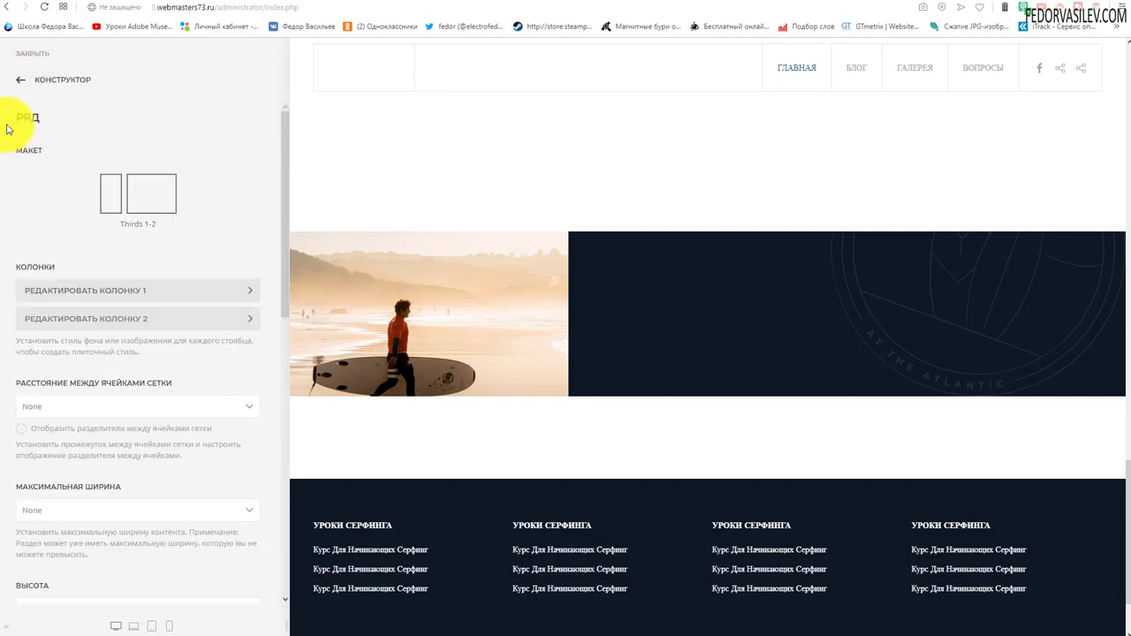
{"action": "left_click", "coordinate": [20, 86]}
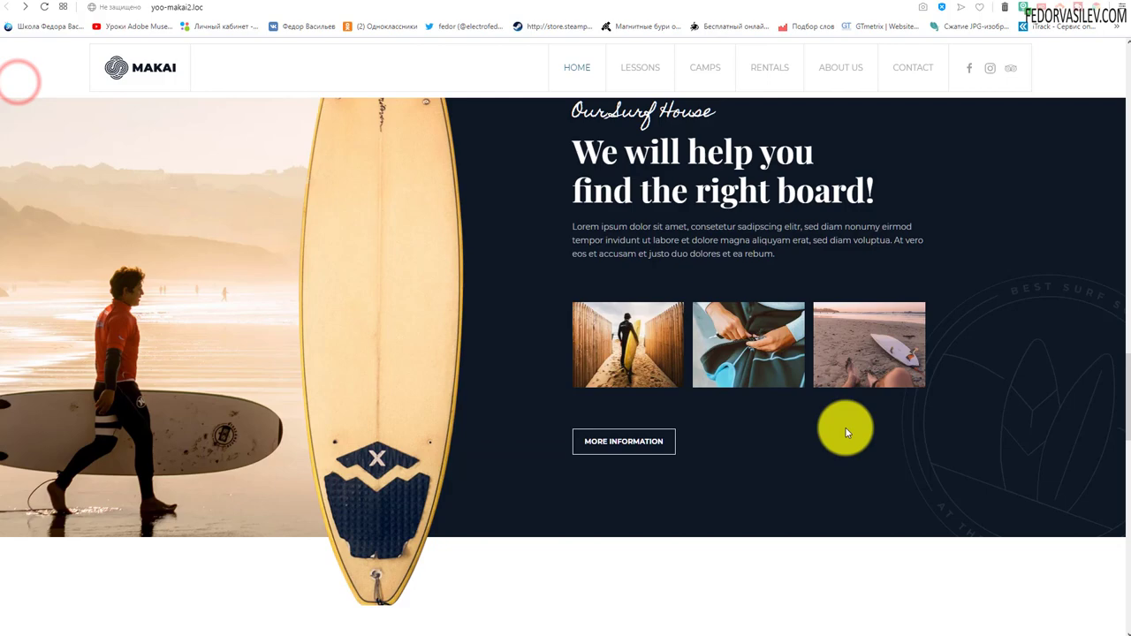
Step: Examine the Makai demo's surfboard section for its surfboard image, headings, paragraph, picture gallery and button
{"action": "scroll", "coordinate": [346, 442], "scroll_direction": "up", "scroll_amount": 3}
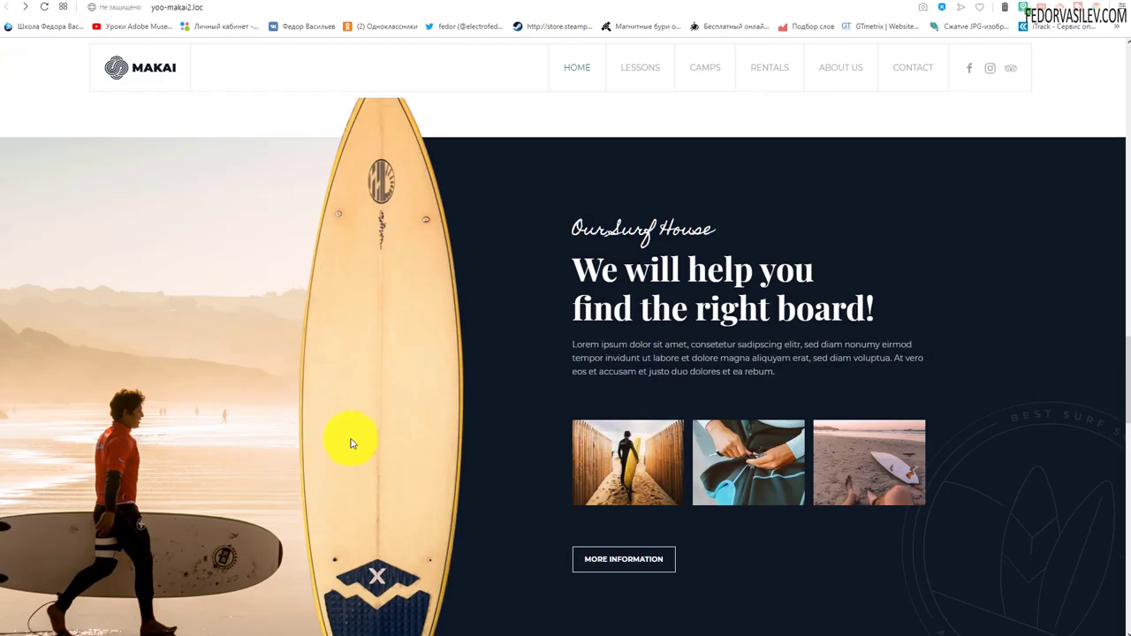
{"action": "scroll", "coordinate": [363, 265], "scroll_direction": "down", "scroll_amount": 2}
{"action": "scroll", "coordinate": [404, 336], "scroll_direction": "up", "scroll_amount": 2}
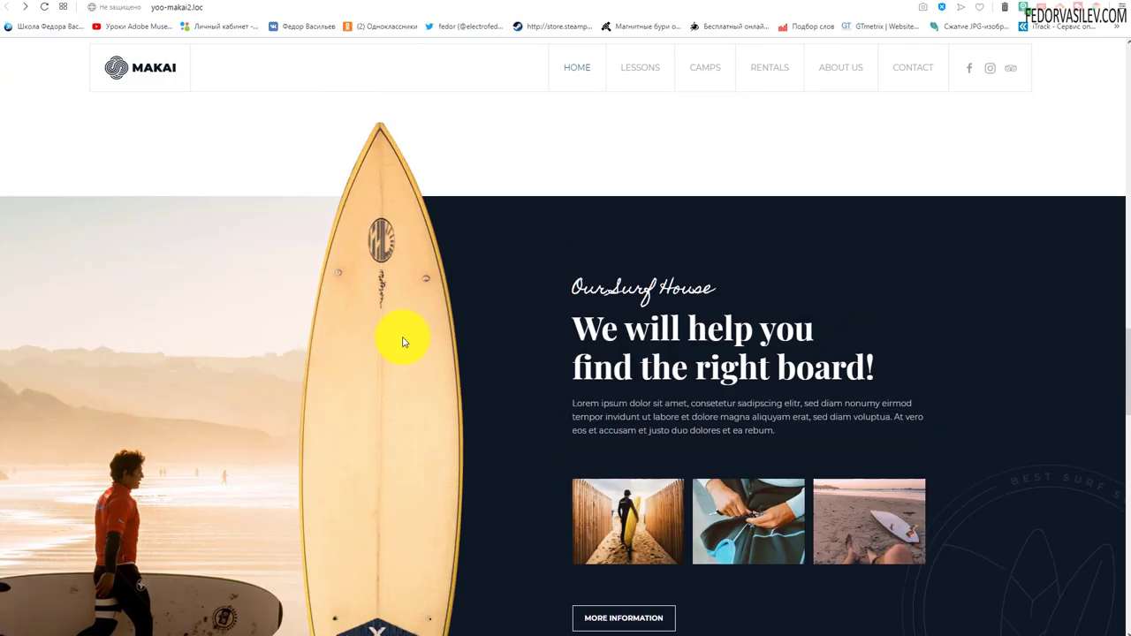
{"action": "scroll", "coordinate": [363, 190], "scroll_direction": "down", "scroll_amount": 3}
{"action": "scroll", "coordinate": [380, 292], "scroll_direction": "up", "scroll_amount": 2}
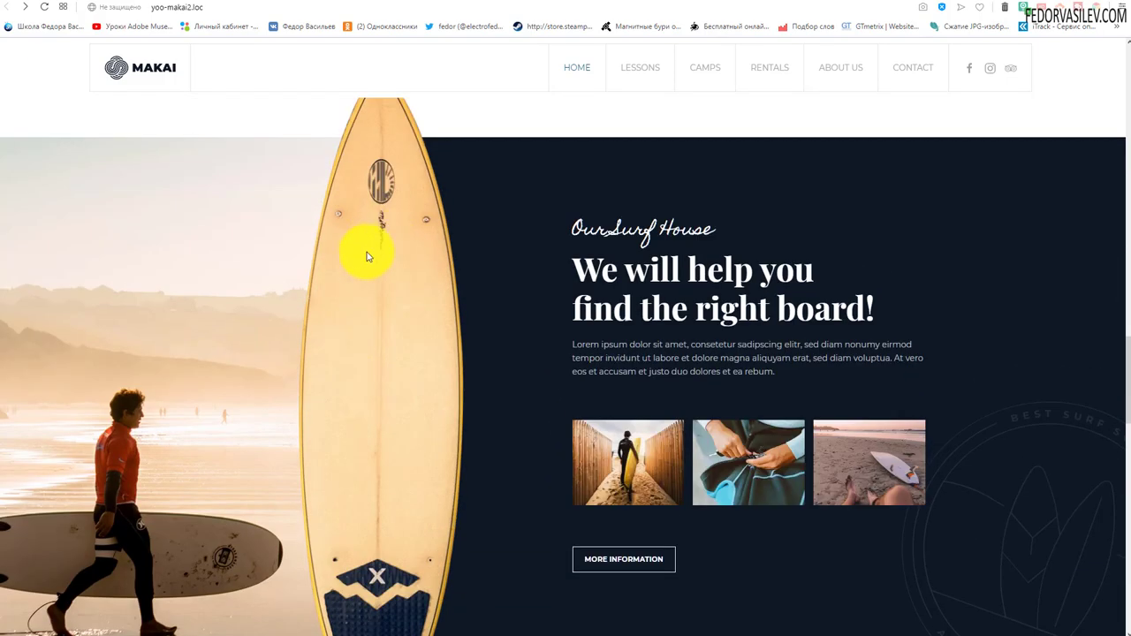
{"action": "left_click_drag", "start_coordinate": [849, 309], "coordinate": [587, 232]}
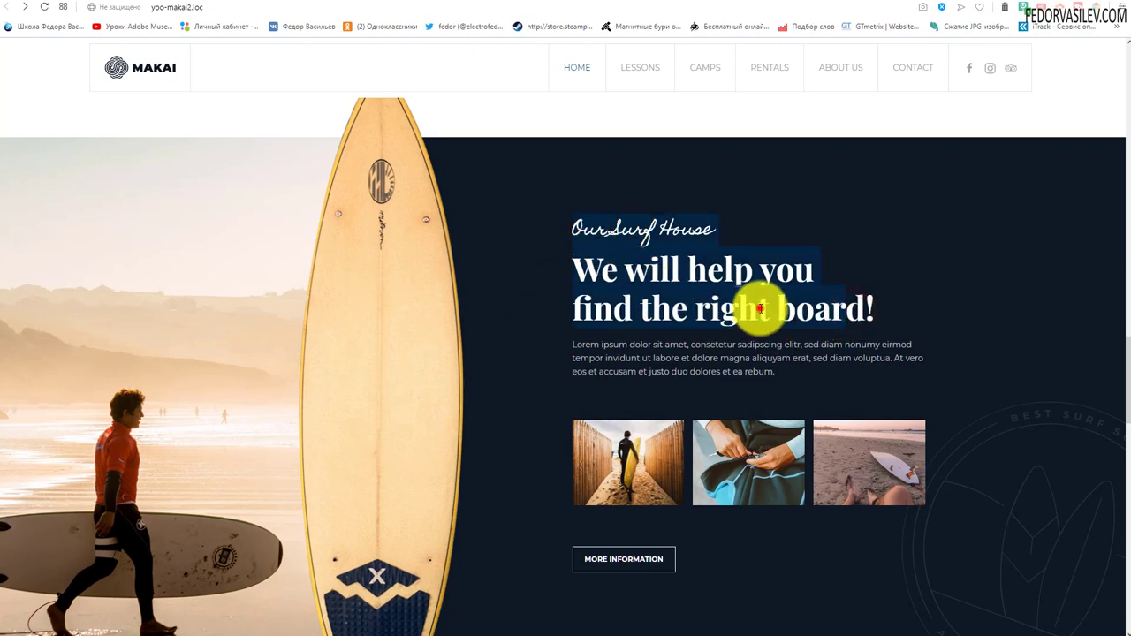
{"action": "left_click_drag", "start_coordinate": [758, 307], "coordinate": [866, 307]}
{"action": "left_click_drag", "start_coordinate": [776, 371], "coordinate": [574, 343]}
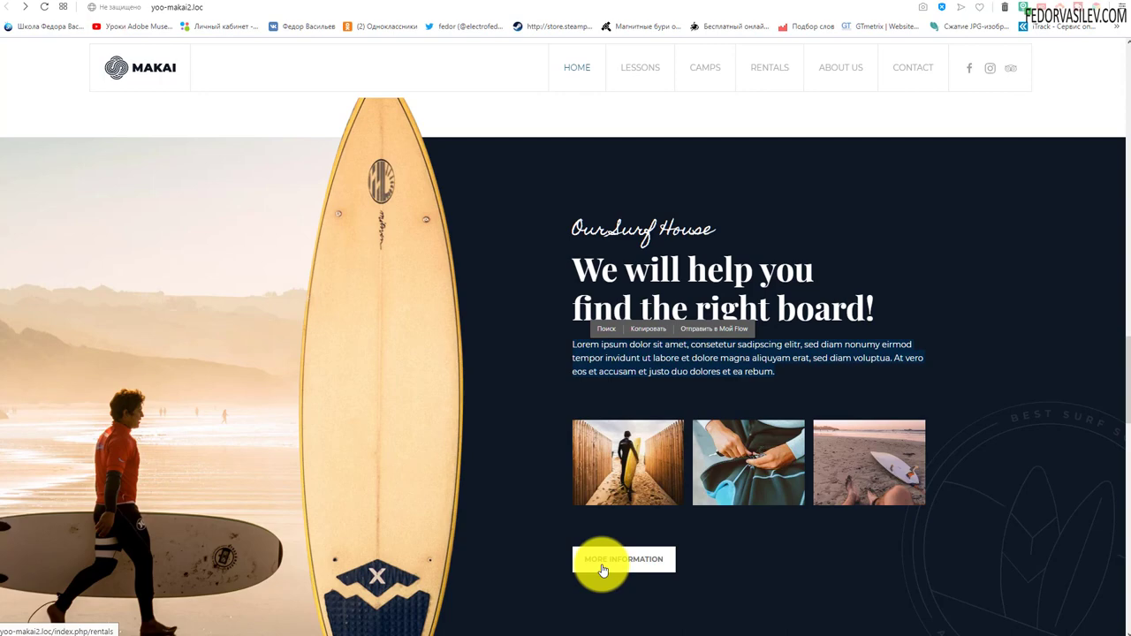
{"action": "scroll", "coordinate": [601, 570], "scroll_direction": "up", "scroll_amount": 5}
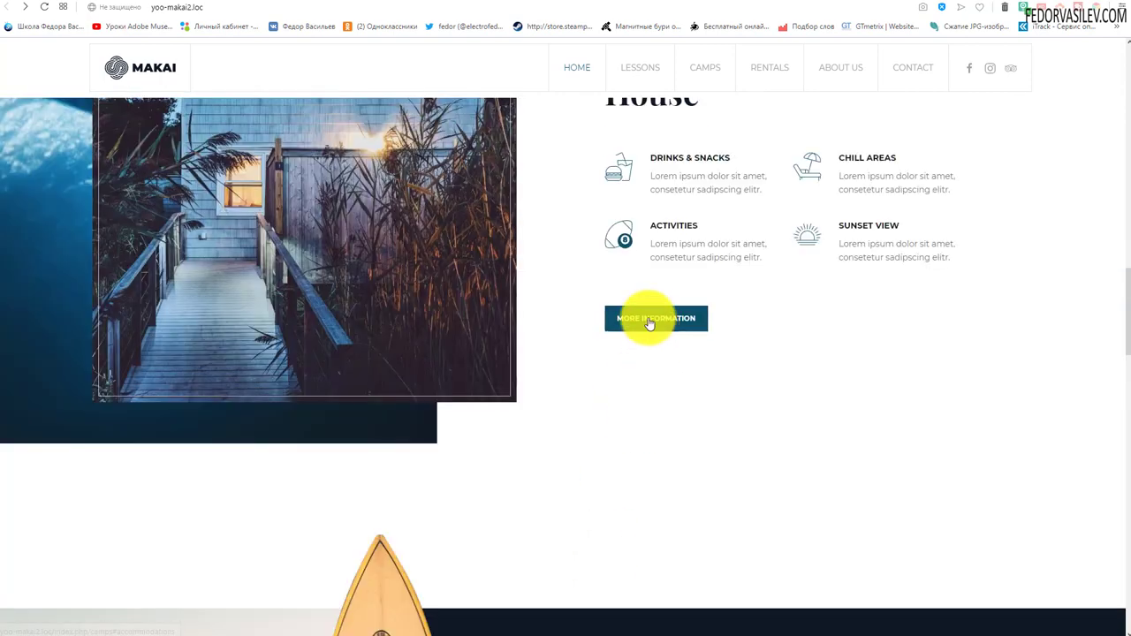
{"action": "scroll", "coordinate": [648, 322], "scroll_direction": "down", "scroll_amount": 5}
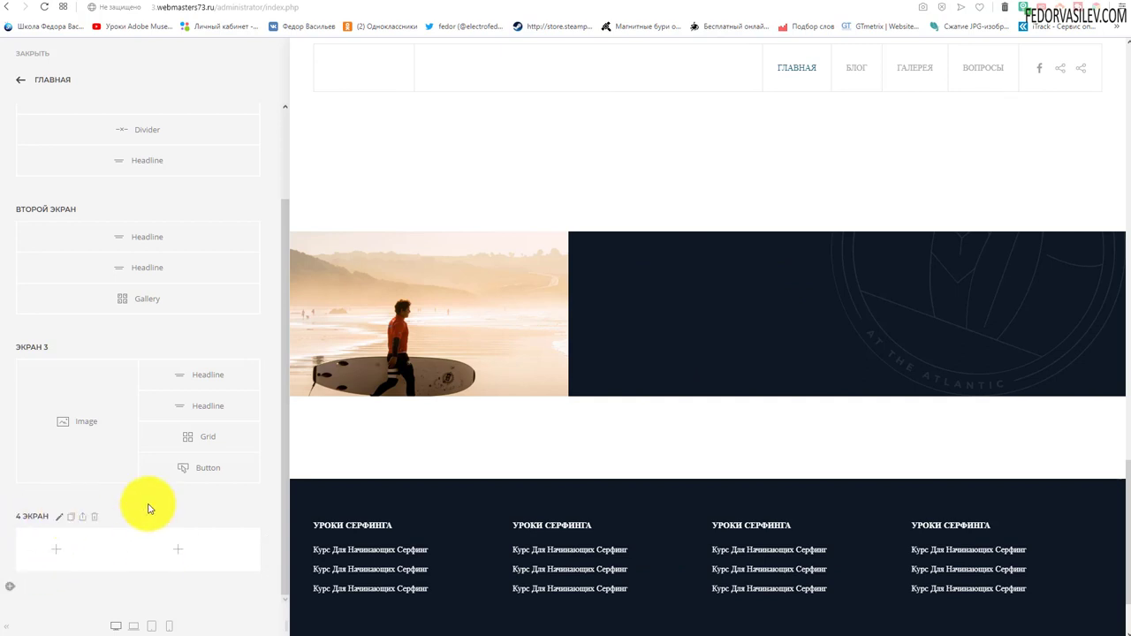
Step: Add an Image element to the first column of the 4 ЭКРАН section, using home-rentals-surfboard.png as its picture
{"action": "left_click", "coordinate": [55, 557]}
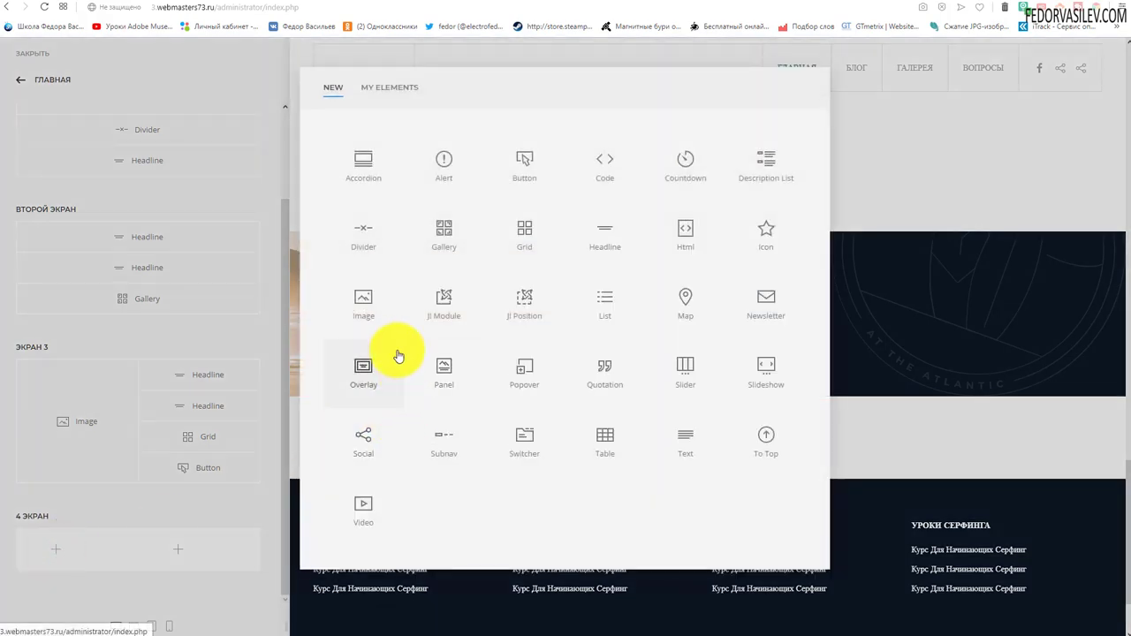
{"action": "left_click", "coordinate": [372, 312]}
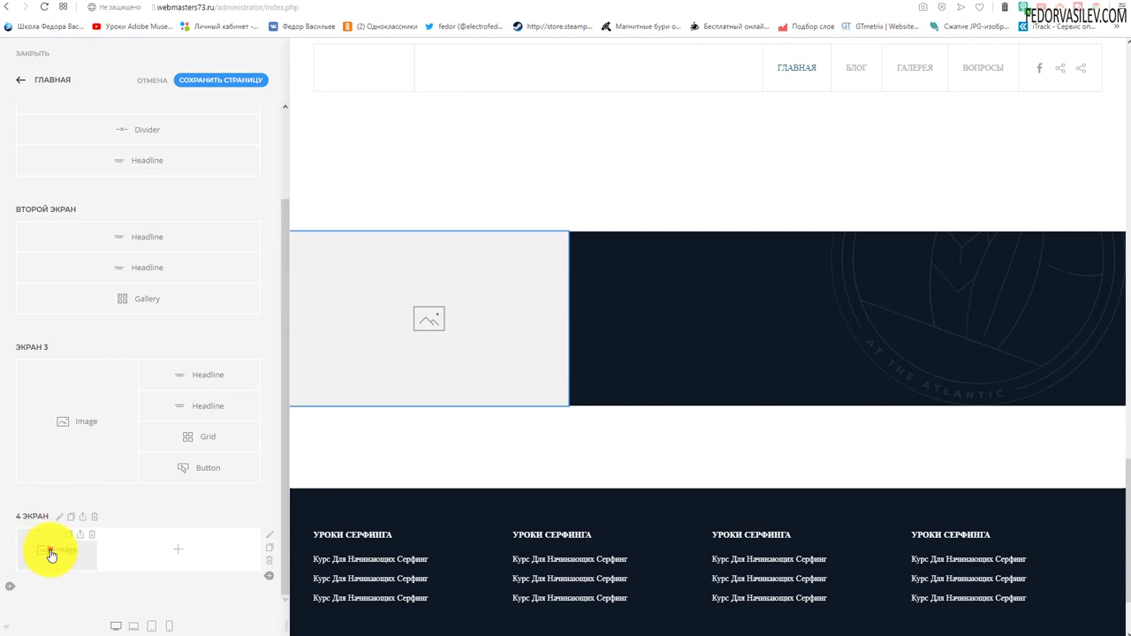
{"action": "left_click", "coordinate": [51, 555]}
{"action": "left_click", "coordinate": [139, 209]}
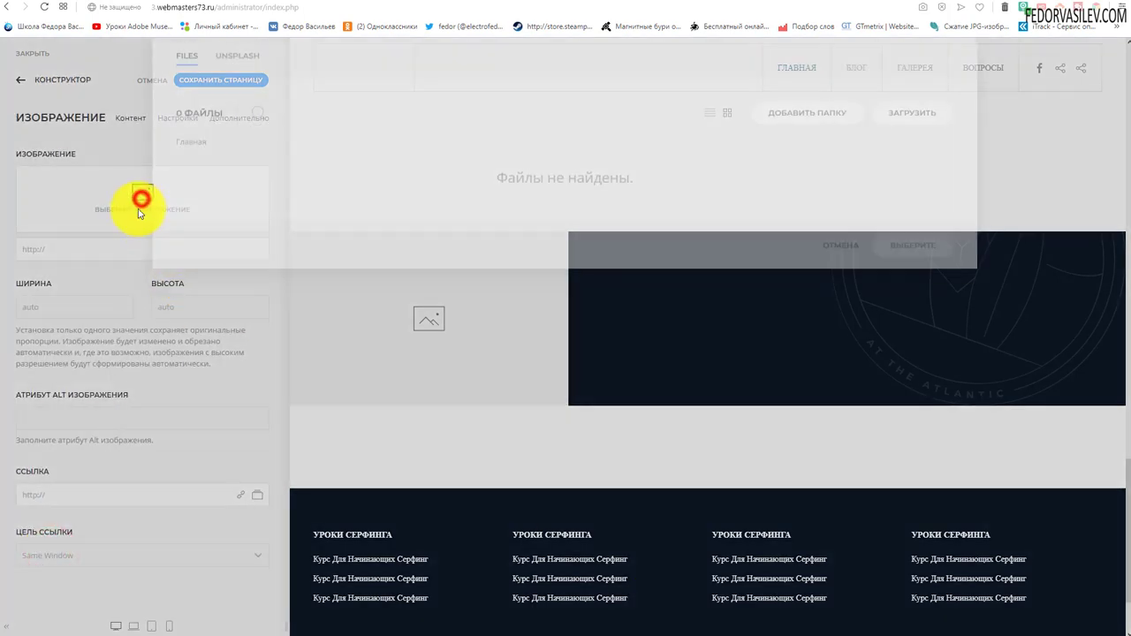
{"action": "scroll", "coordinate": [530, 354], "scroll_direction": "down", "scroll_amount": 3}
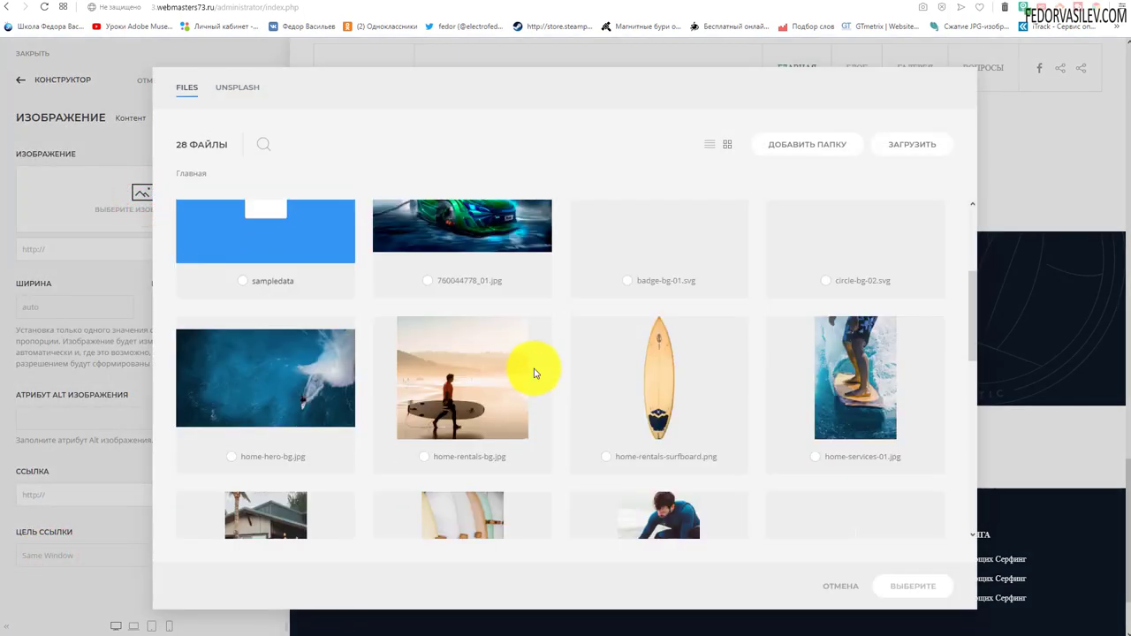
{"action": "left_click", "coordinate": [604, 458]}
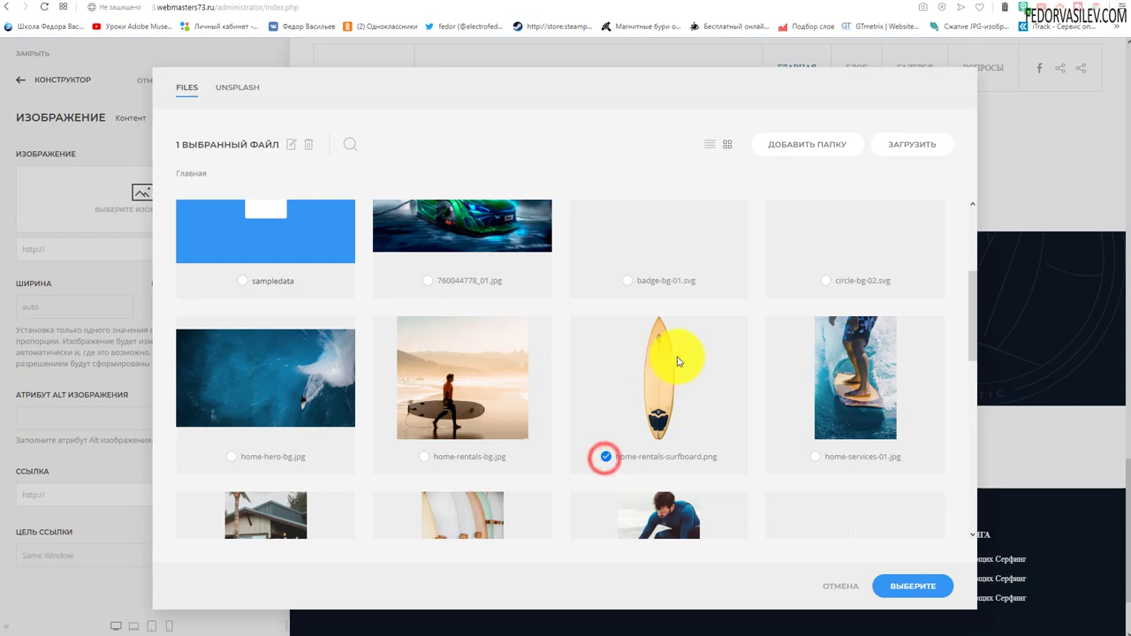
{"action": "left_click", "coordinate": [894, 586]}
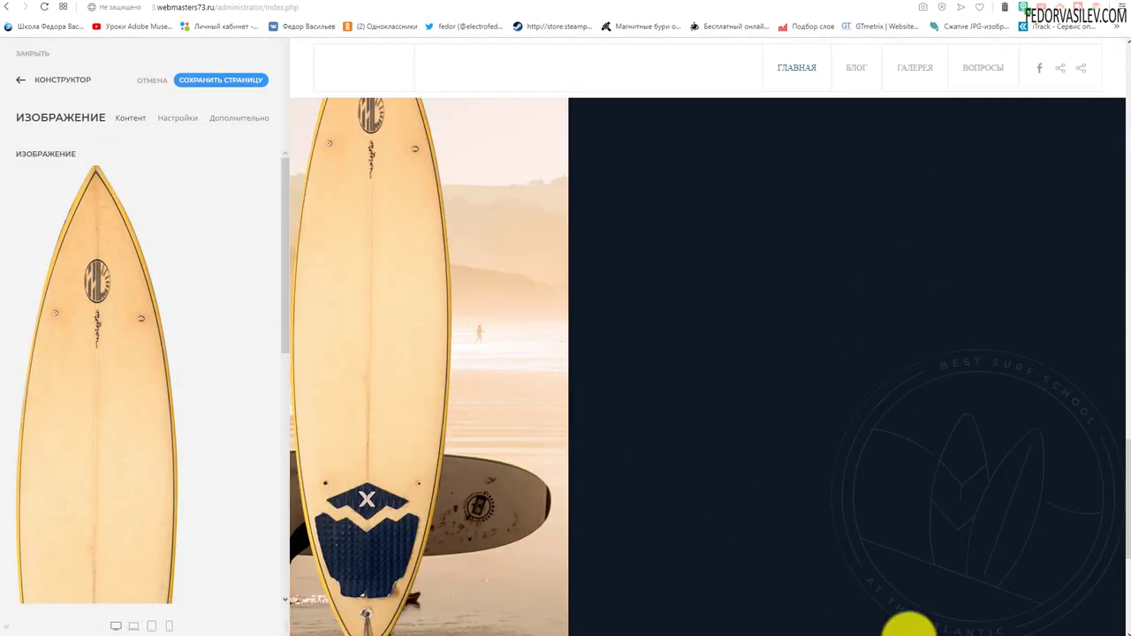
{"action": "scroll", "coordinate": [76, 285], "scroll_direction": "down", "scroll_amount": 5}
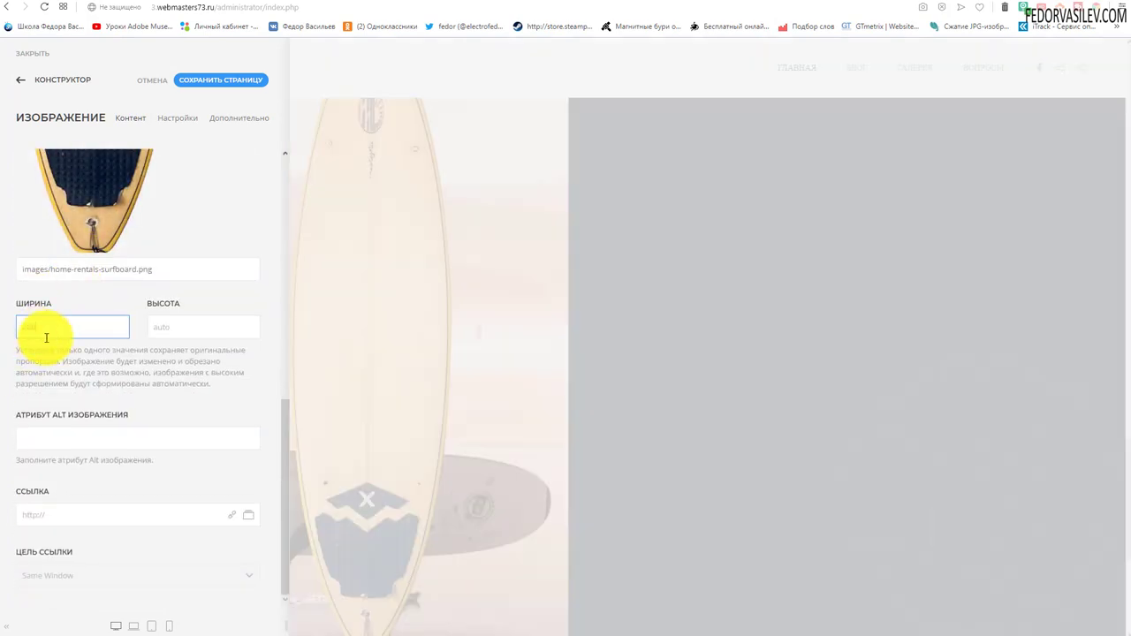
Step: Set the surfboard image's position to Absolute in the Image element's general settings
{"action": "scroll", "coordinate": [123, 369], "scroll_direction": "up", "scroll_amount": 5}
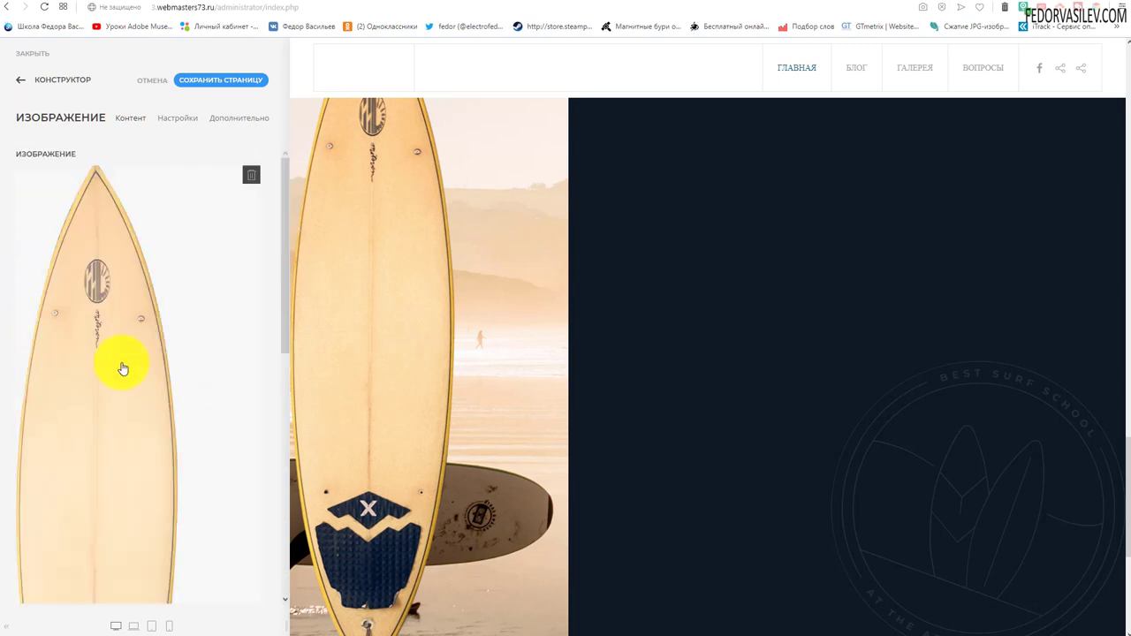
{"action": "left_click", "coordinate": [168, 117]}
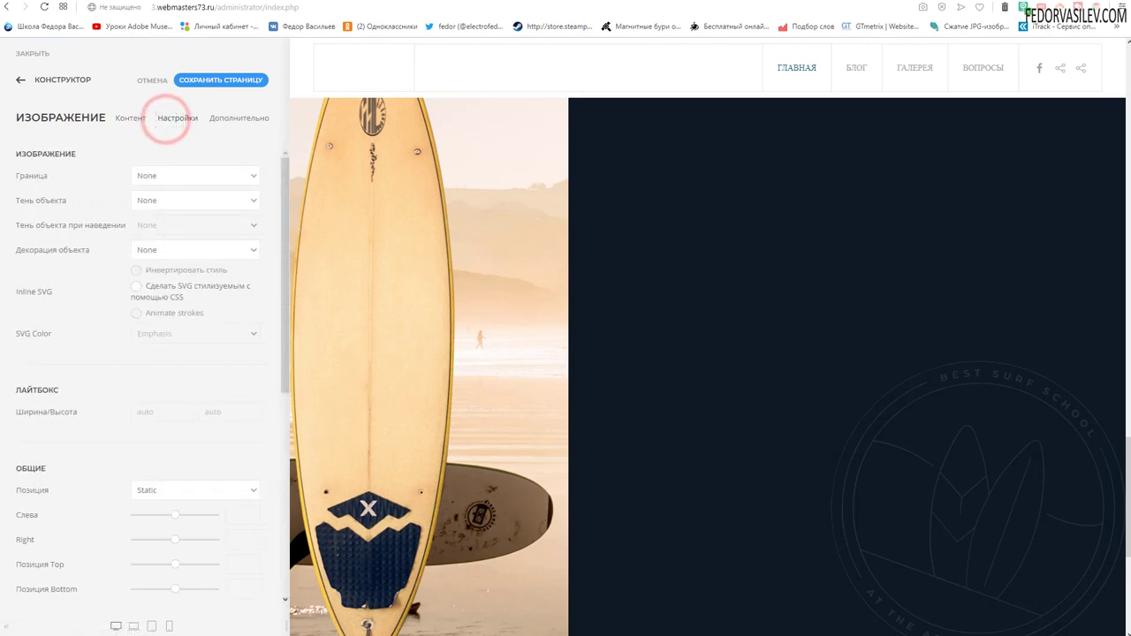
{"action": "scroll", "coordinate": [167, 215], "scroll_direction": "down", "scroll_amount": 3}
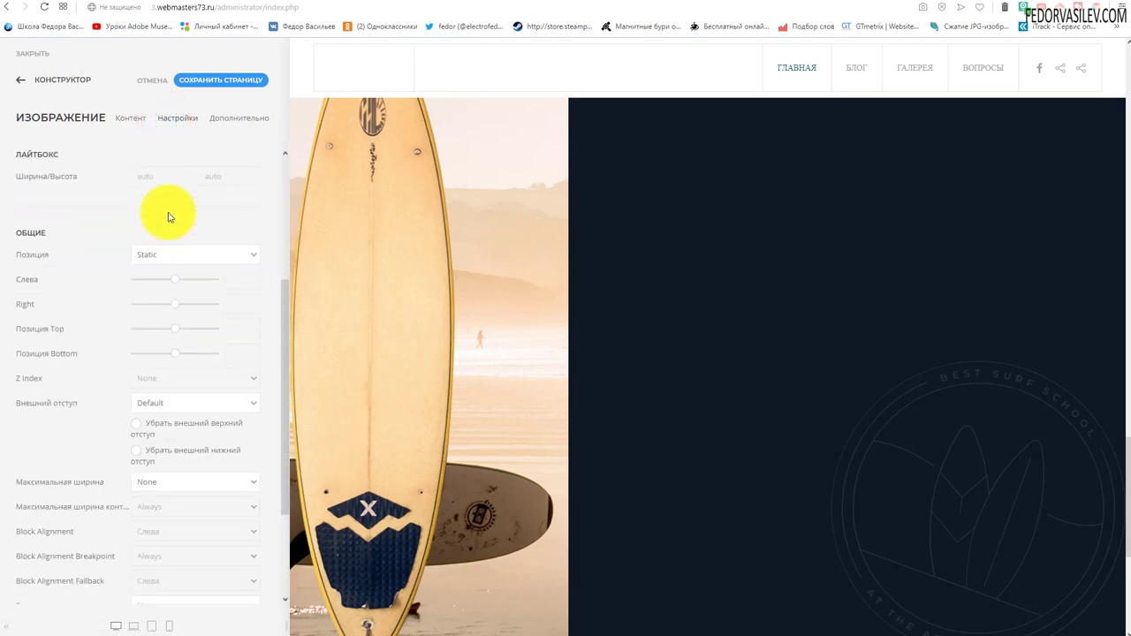
{"action": "left_click", "coordinate": [169, 193]}
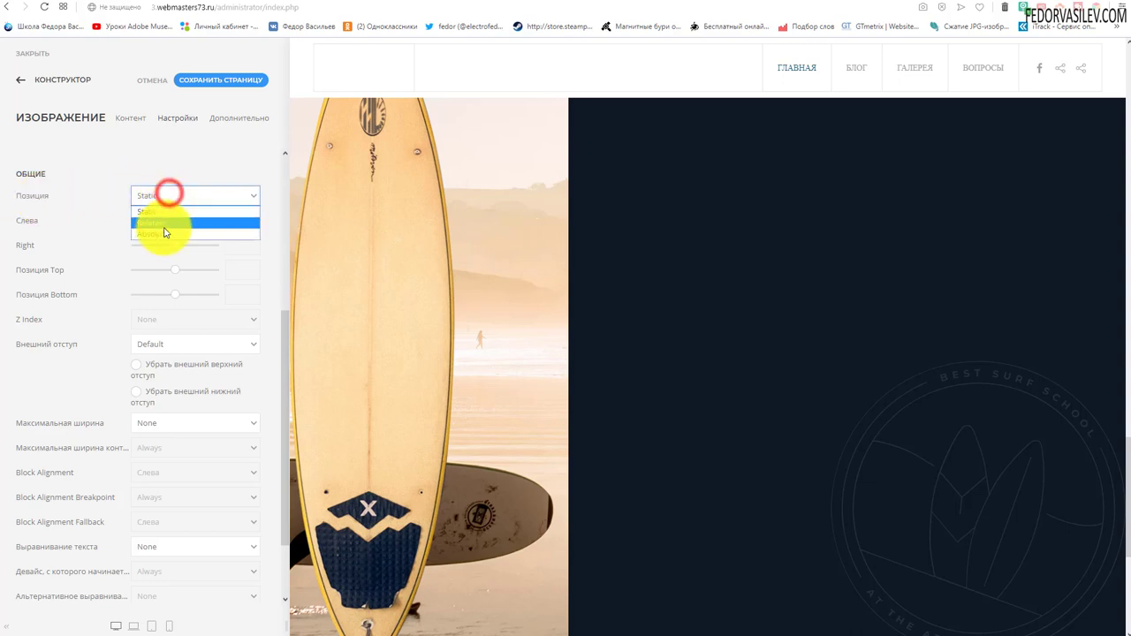
{"action": "left_click", "coordinate": [163, 233]}
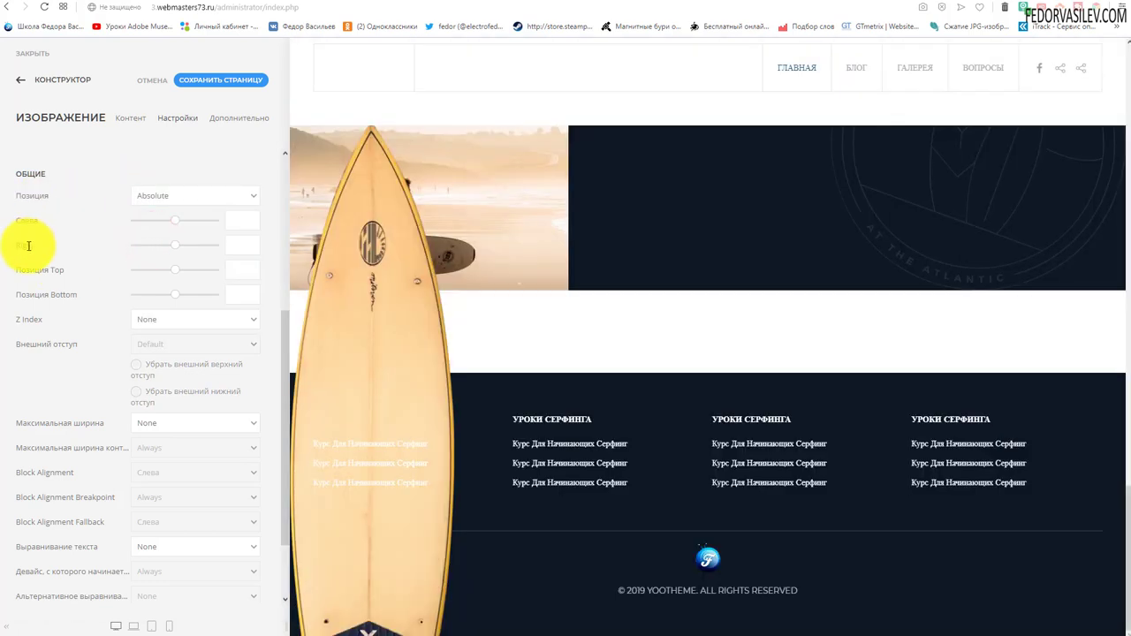
Step: Set the surfboard image's right offset to -8vw
{"action": "left_click", "coordinate": [175, 251]}
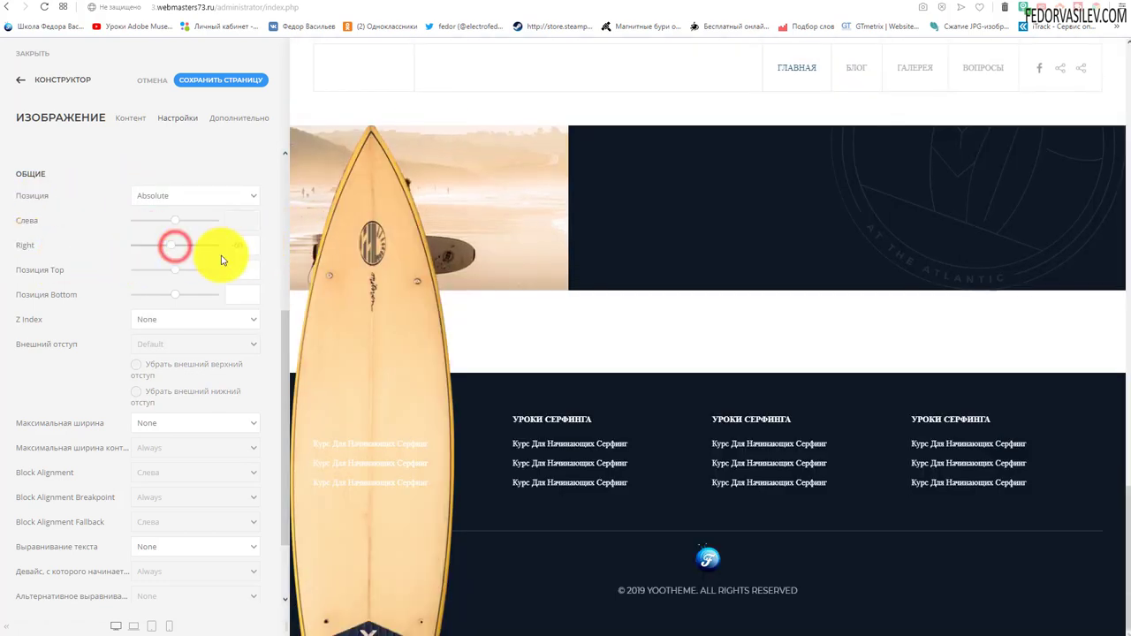
{"action": "double_click", "coordinate": [238, 247]}
{"action": "right_click", "coordinate": [239, 248]}
{"action": "left_click", "coordinate": [262, 304]}
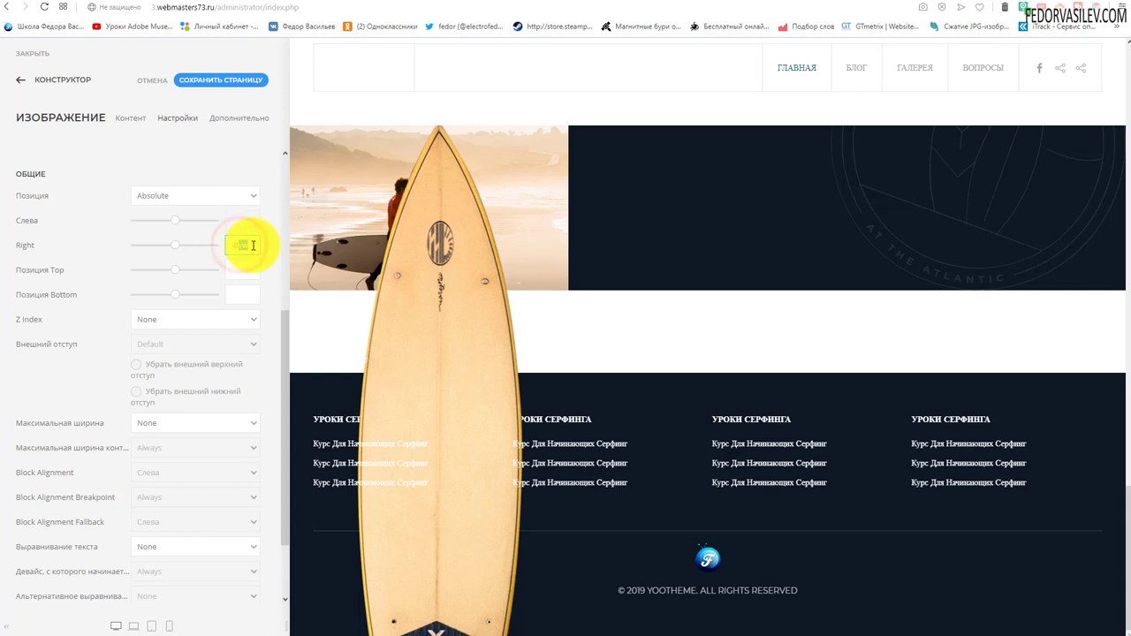
Step: Set the surfboard image's top offset to -125 and its Z index to 0
{"action": "key", "text": "Tab"}
{"action": "type", "text": "60"}
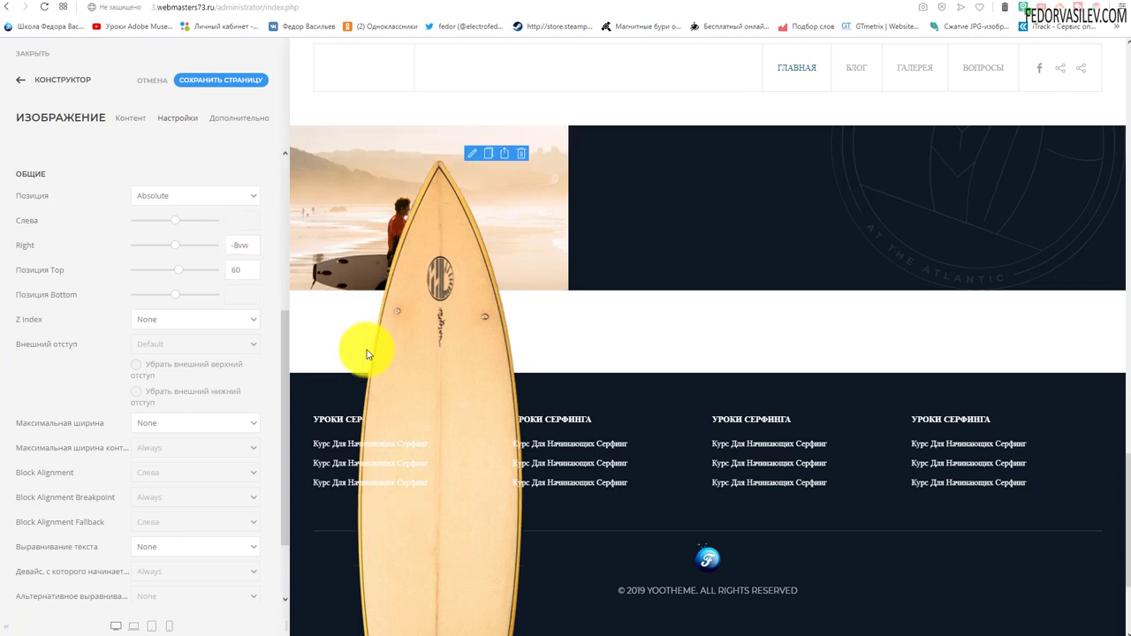
{"action": "right_click", "coordinate": [236, 272]}
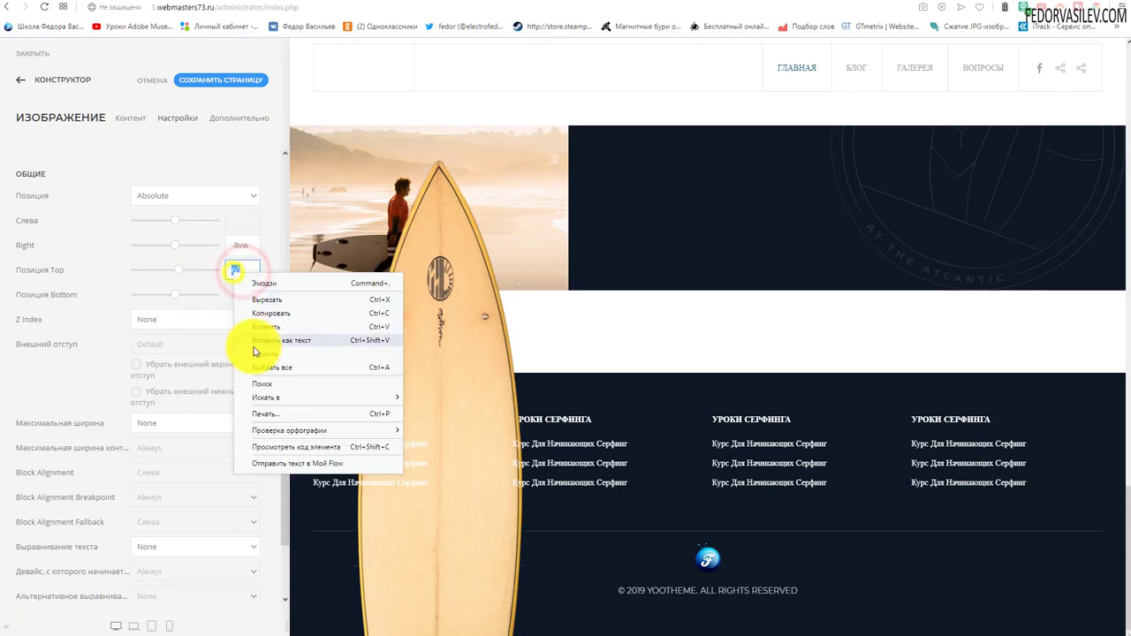
{"action": "left_click", "coordinate": [260, 328]}
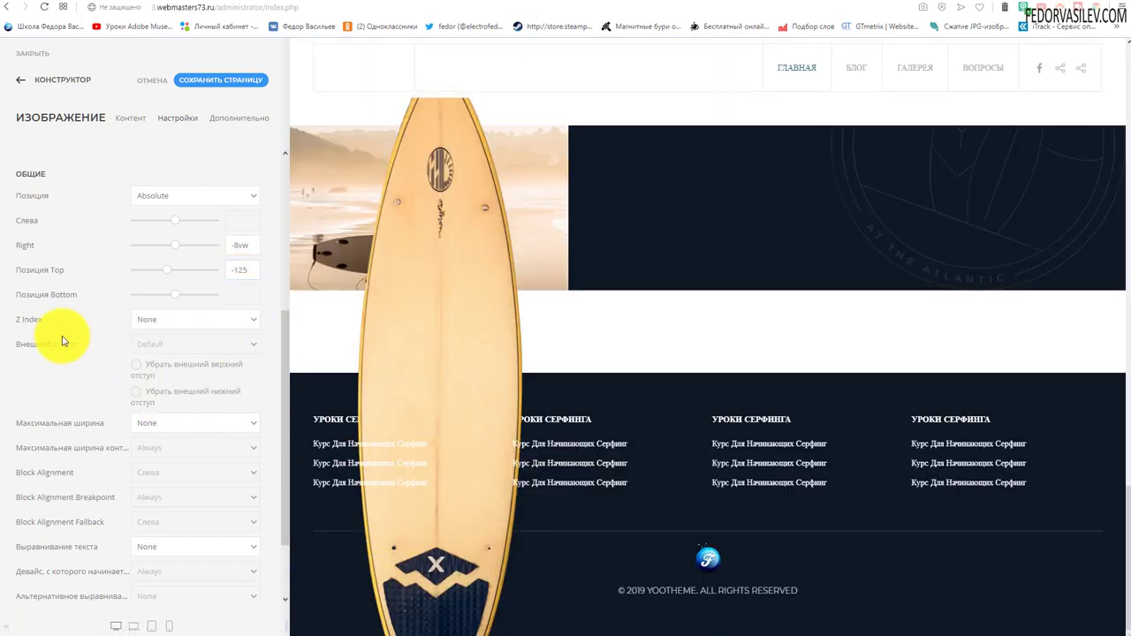
{"action": "left_click", "coordinate": [148, 320]}
{"action": "left_click", "coordinate": [149, 335]}
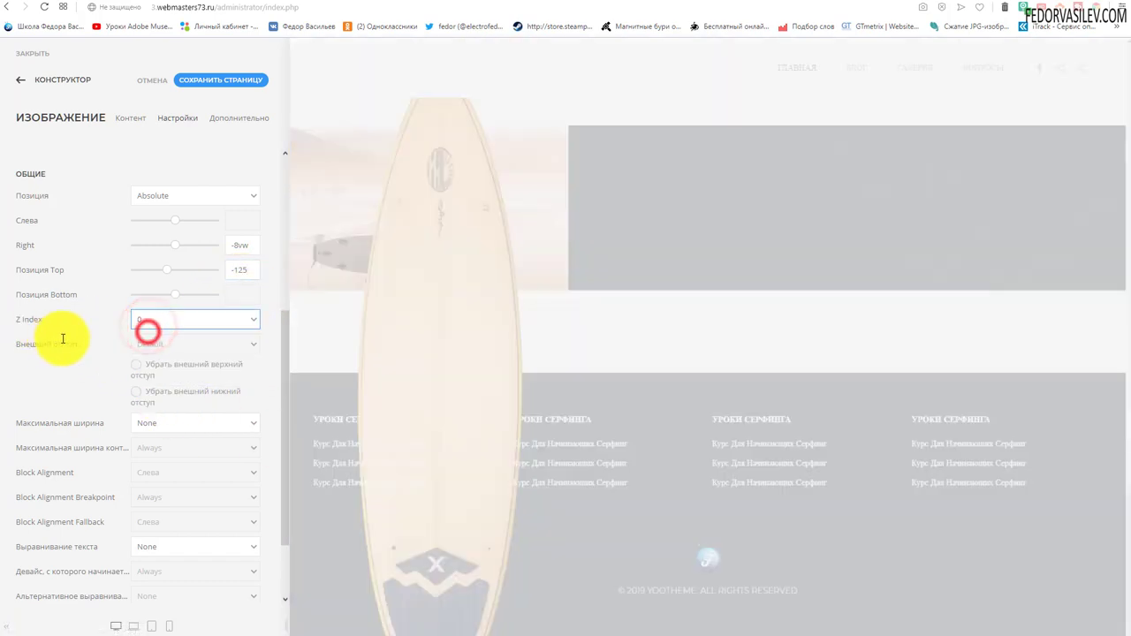